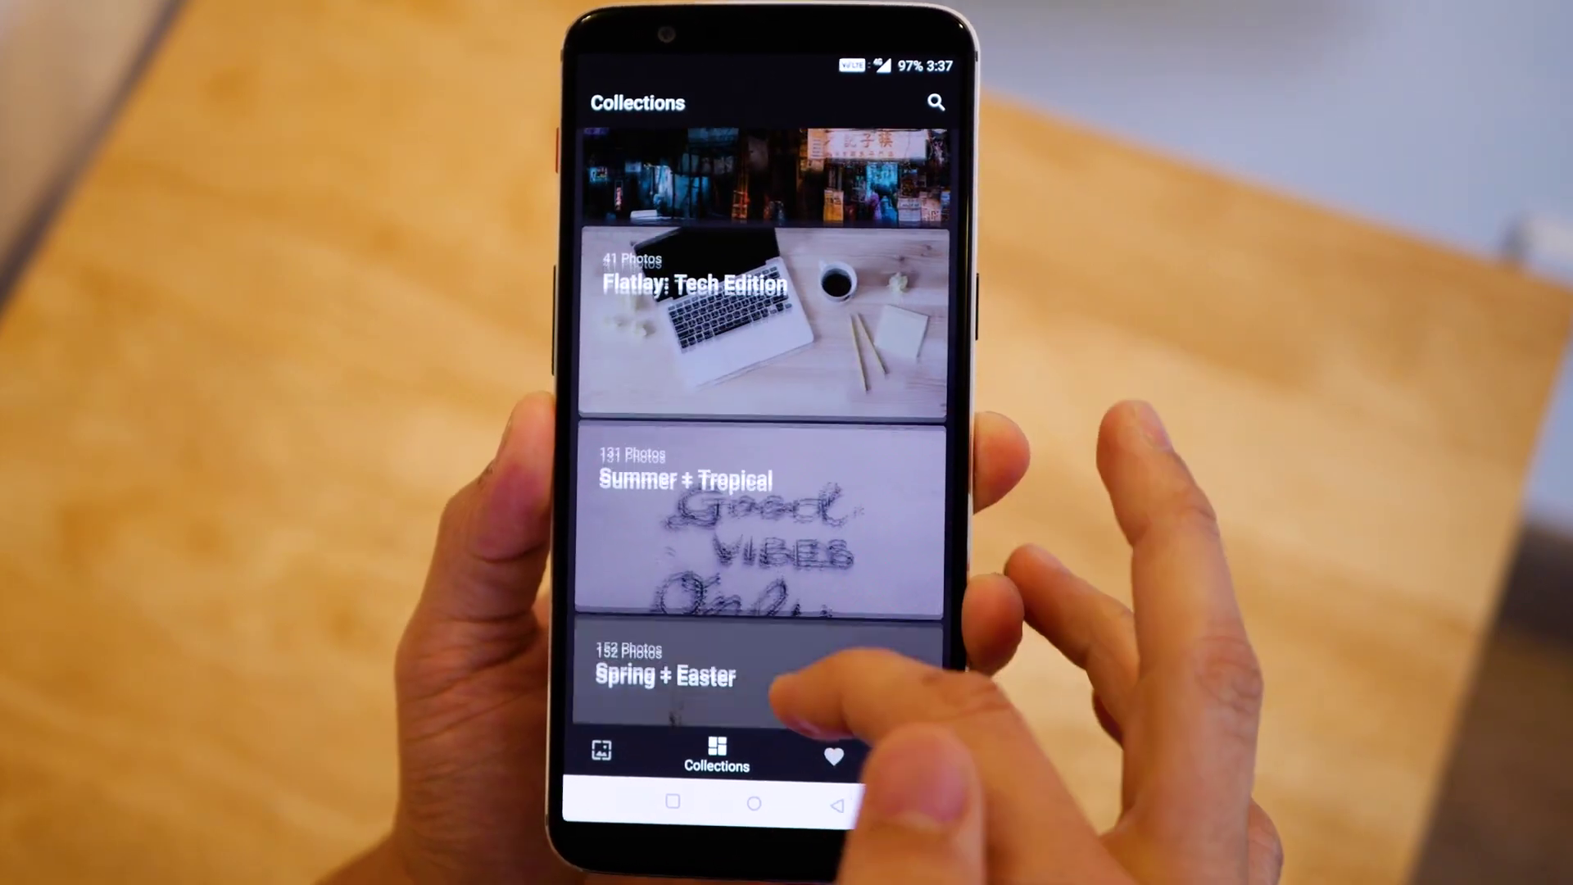
scroll(744, 492, "down", 3)
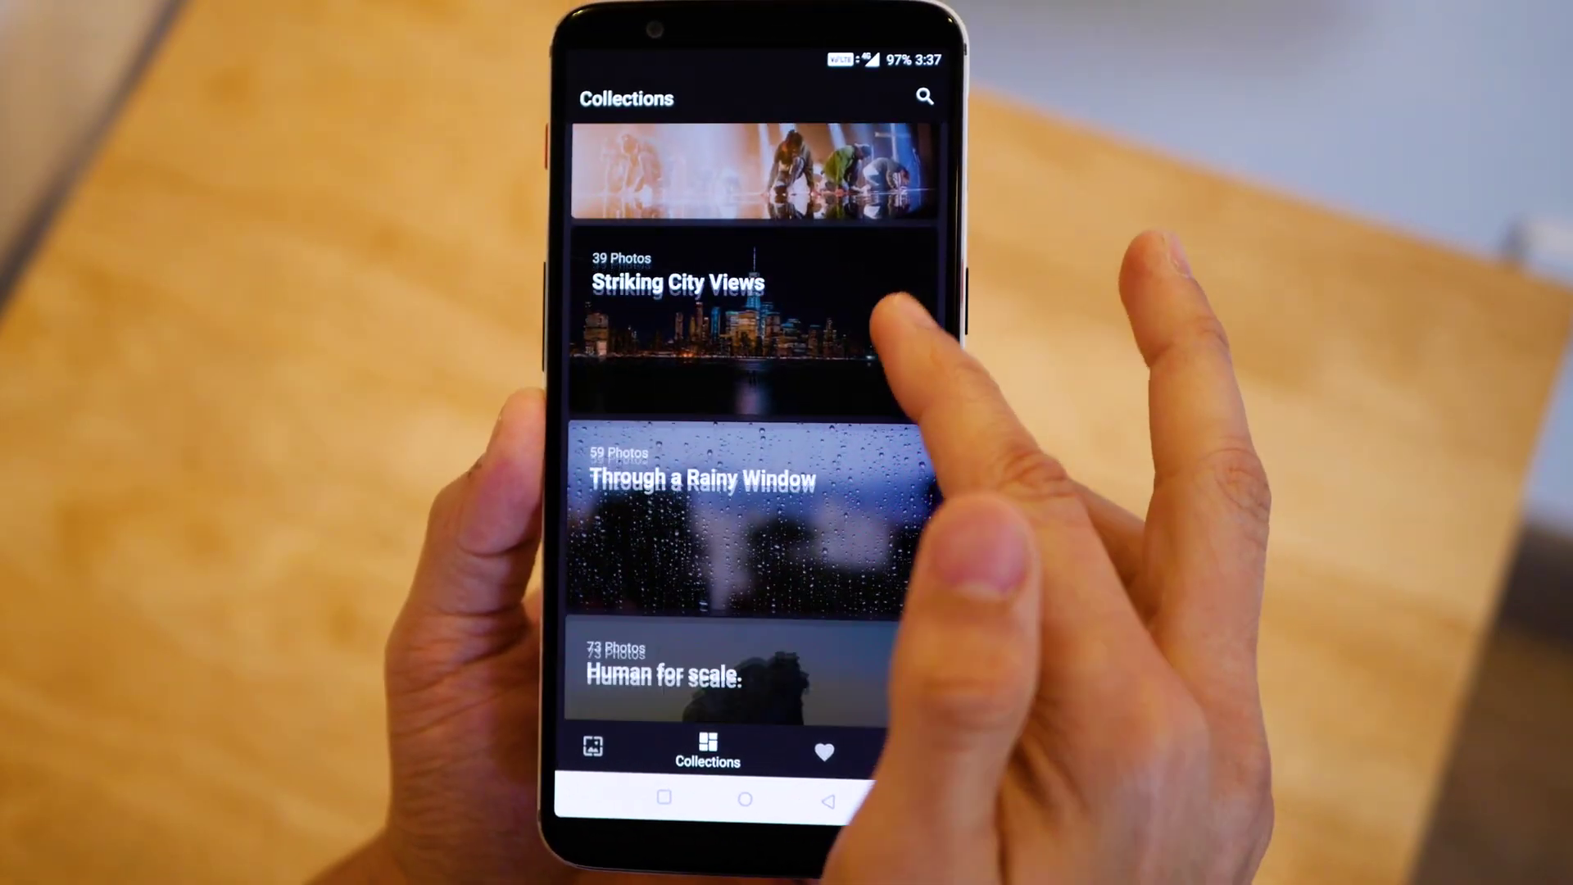
scroll(762, 492, "down", 3)
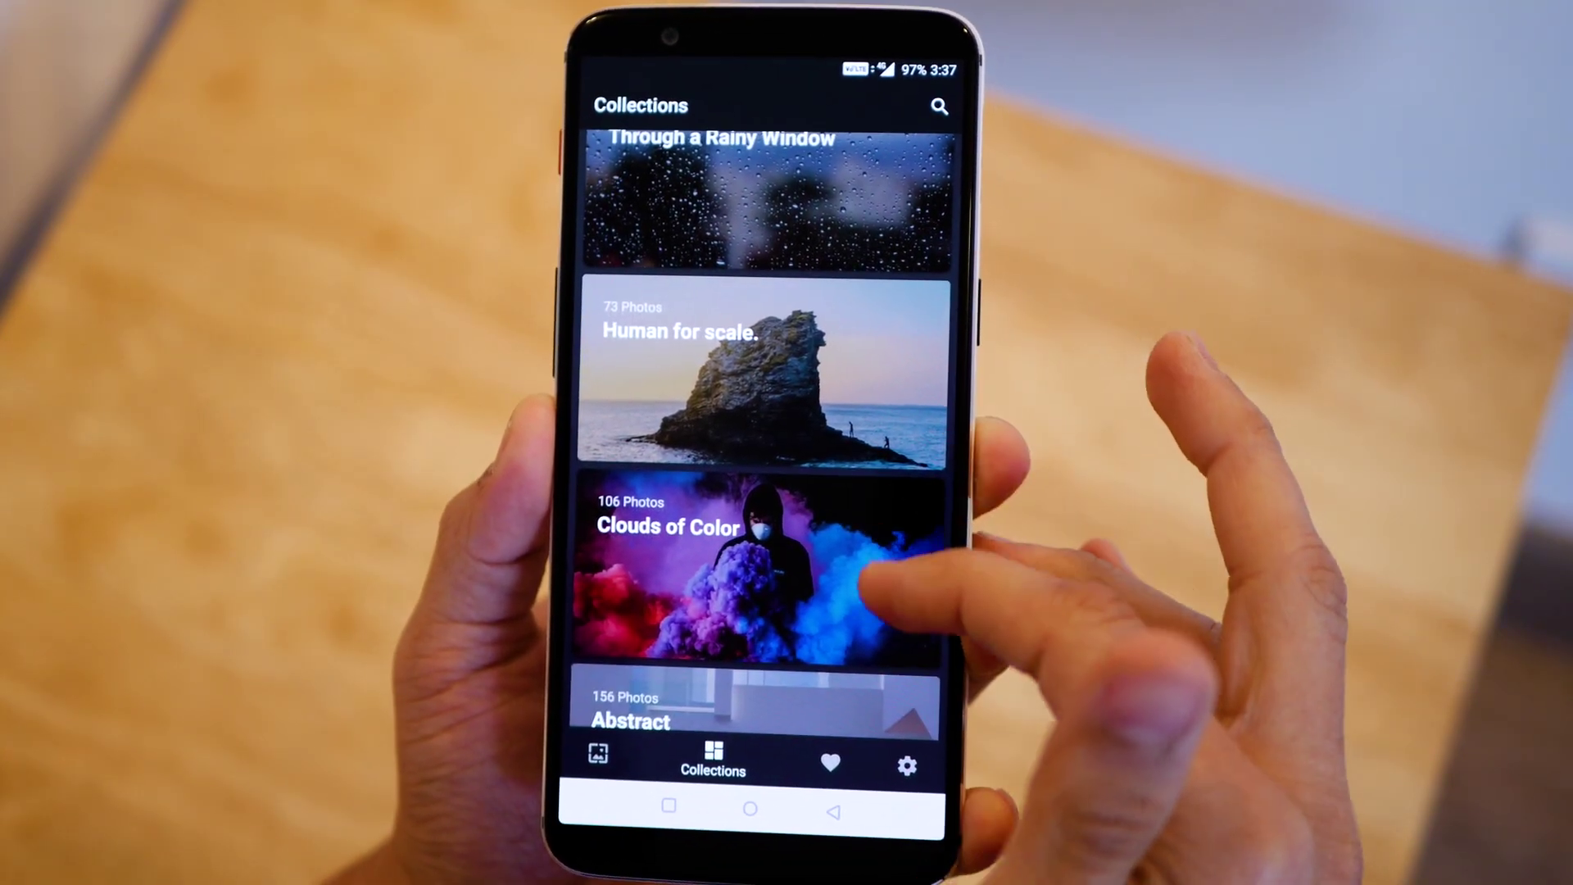
scroll(774, 493, "down", 3)
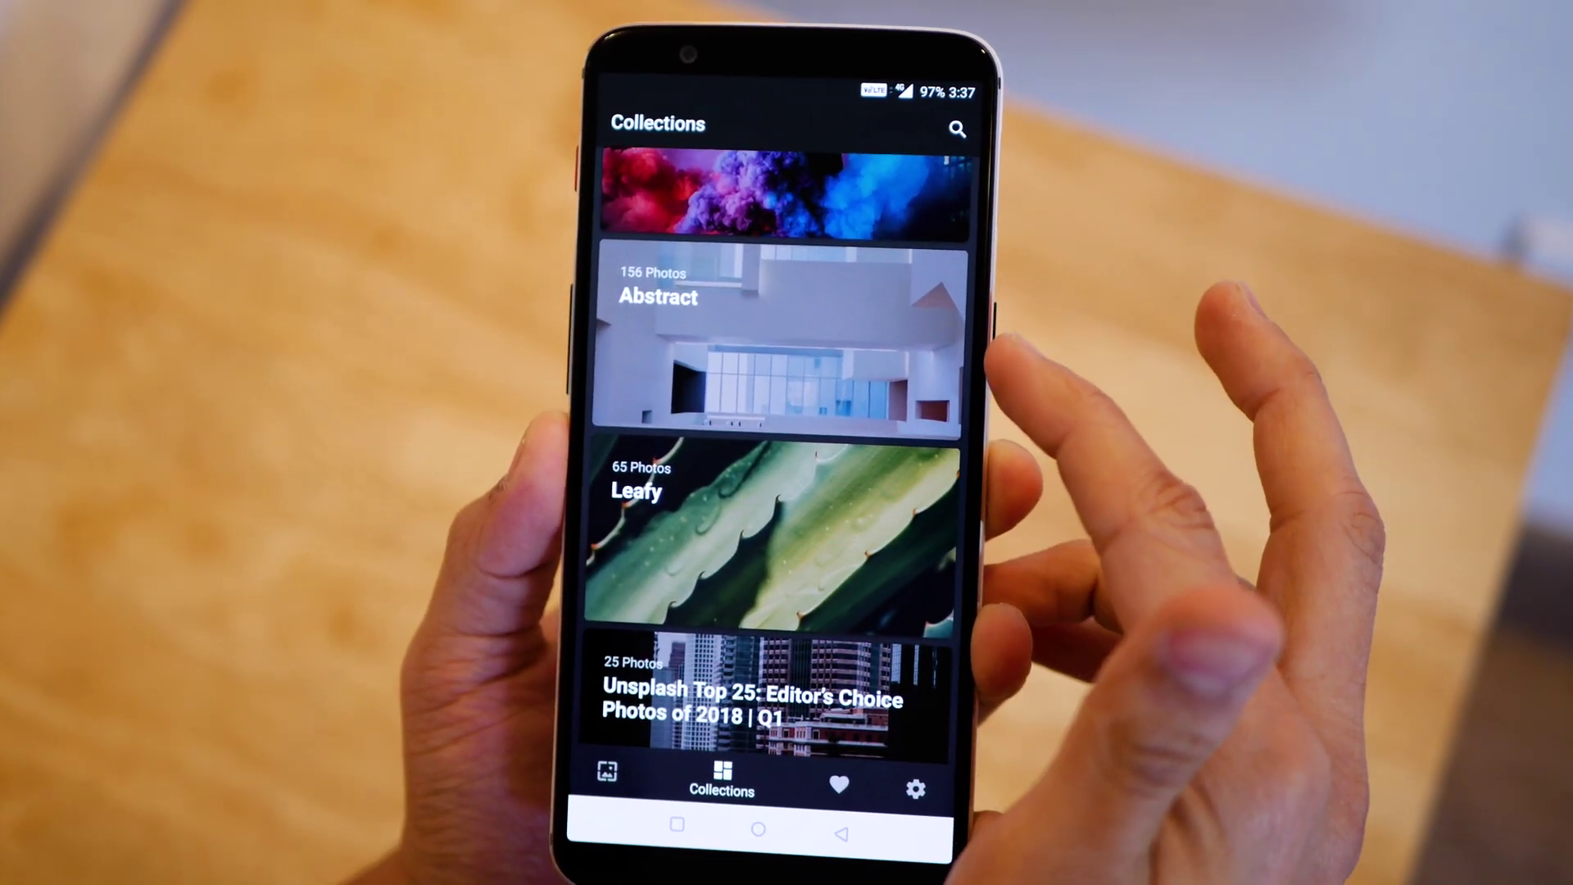
scroll(768, 430, "down", 3)
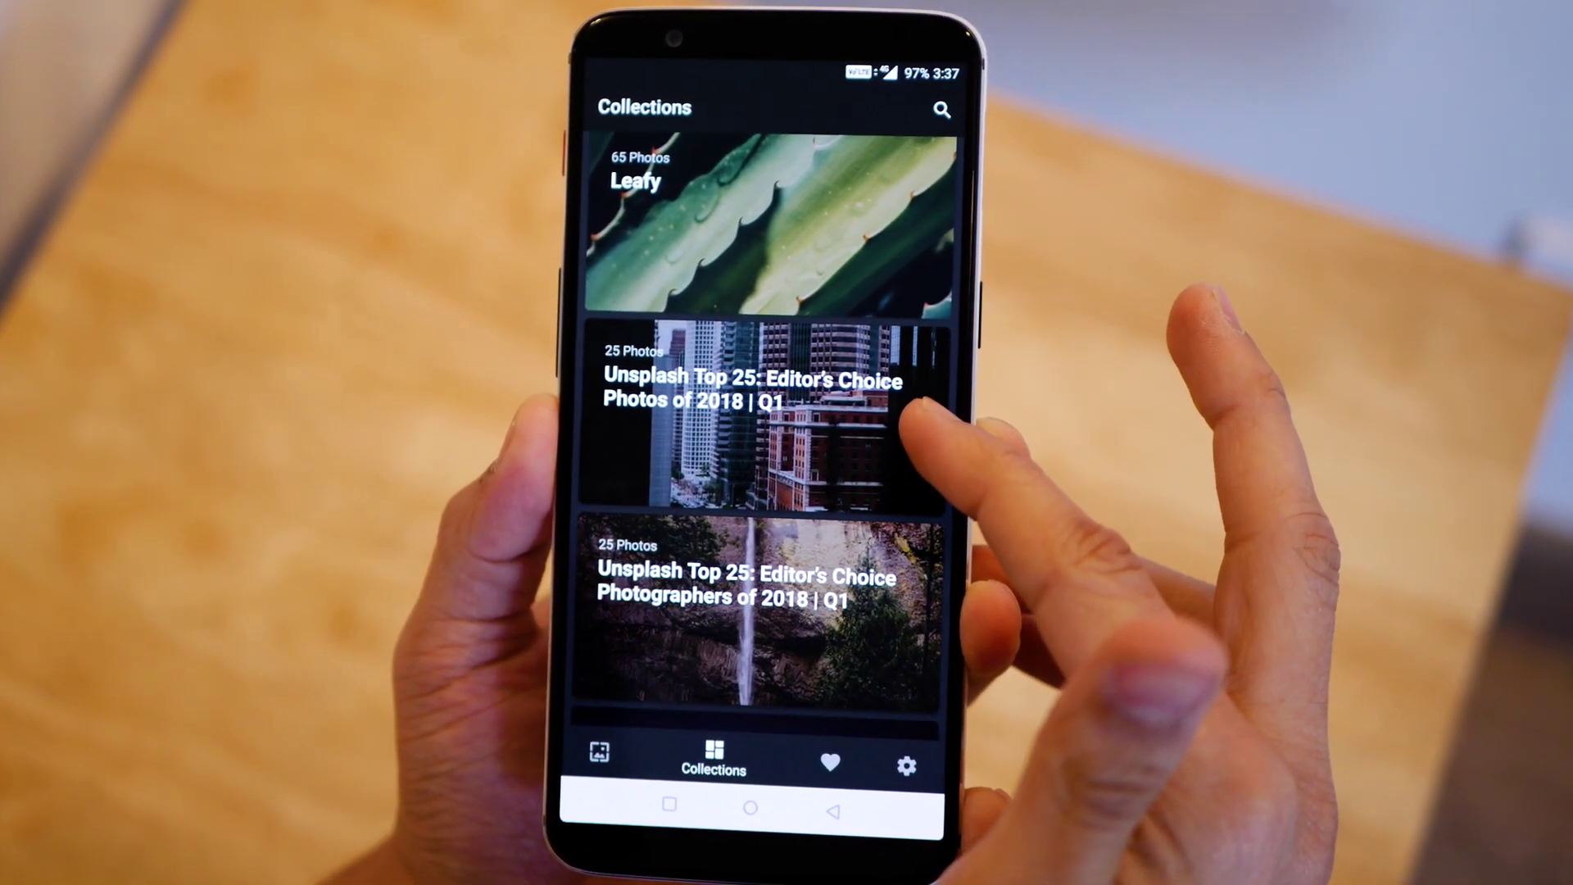
- Open the Unsplash Top 25 Editor's Choice collection and turn on Auto change wallpaper
left_click(787, 568)
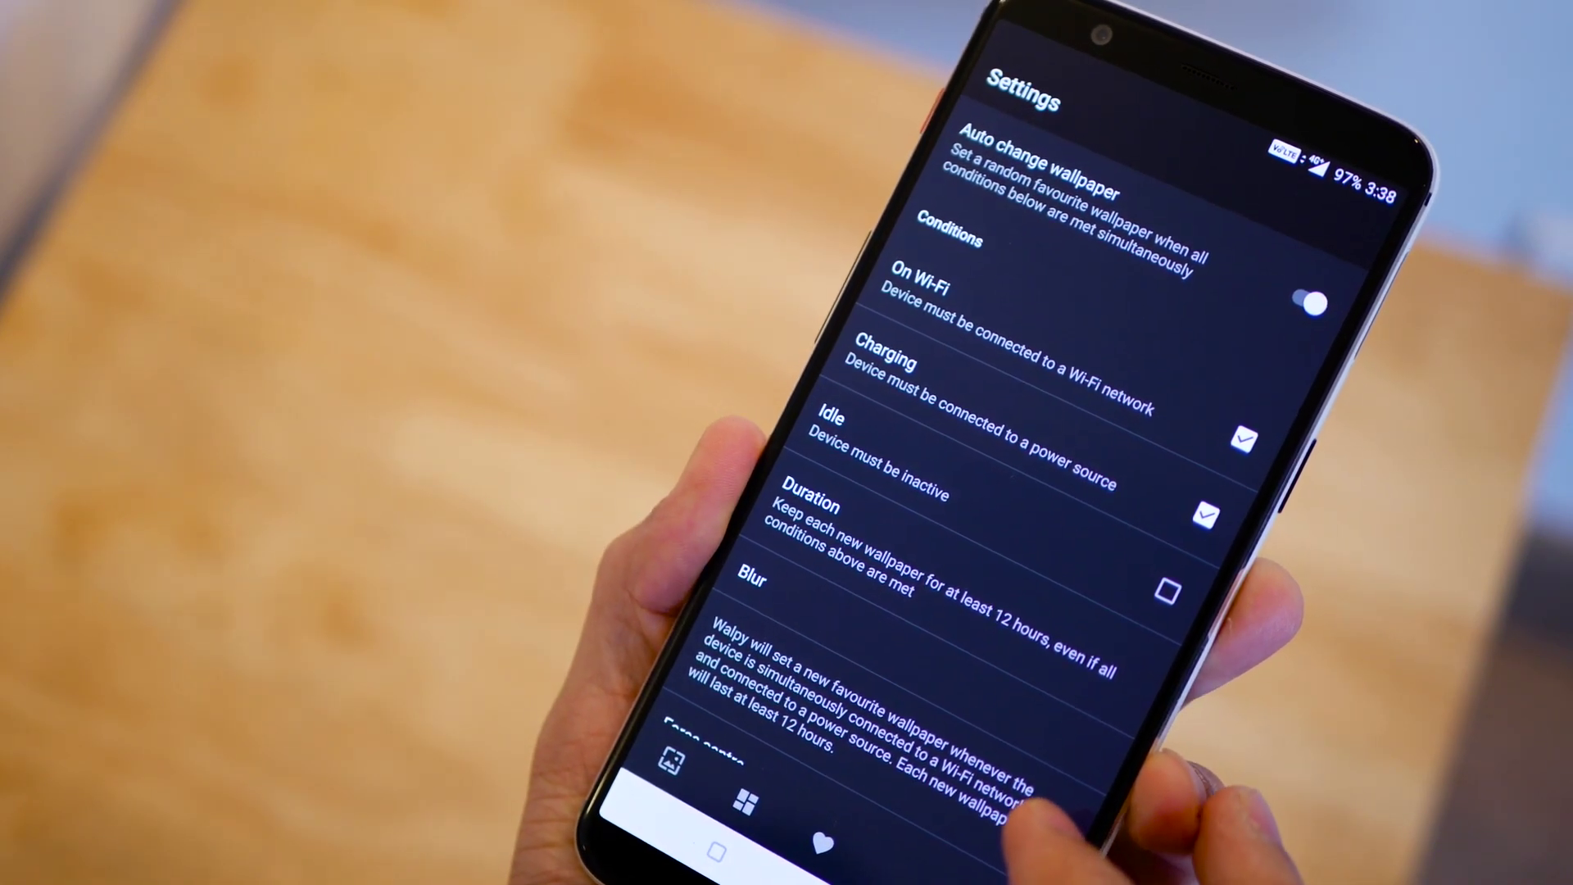
left_click(1315, 308)
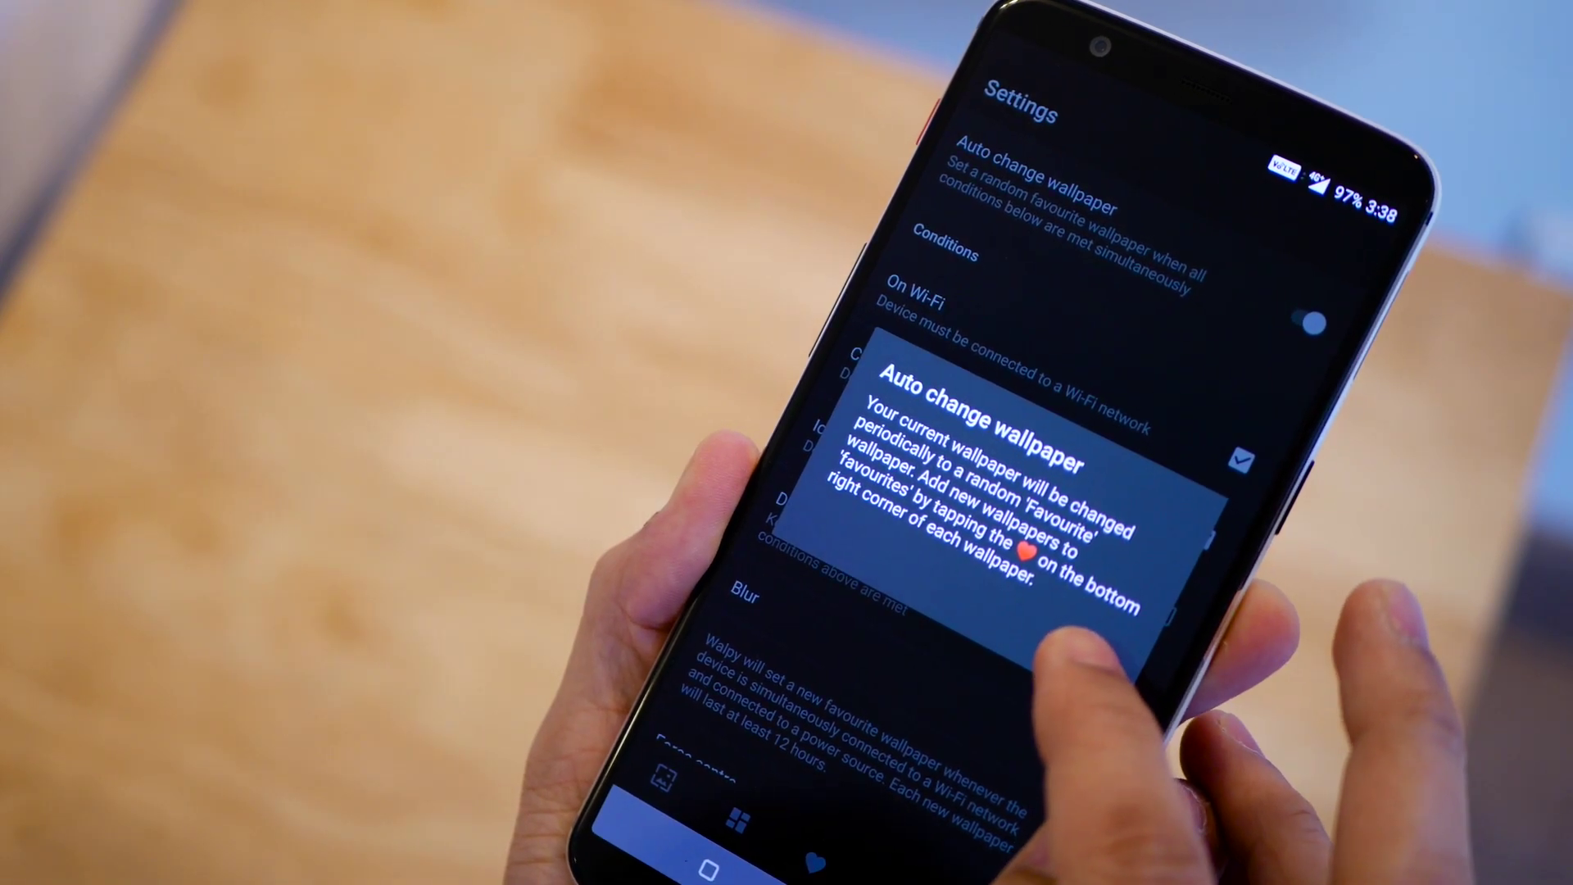
left_click(1076, 639)
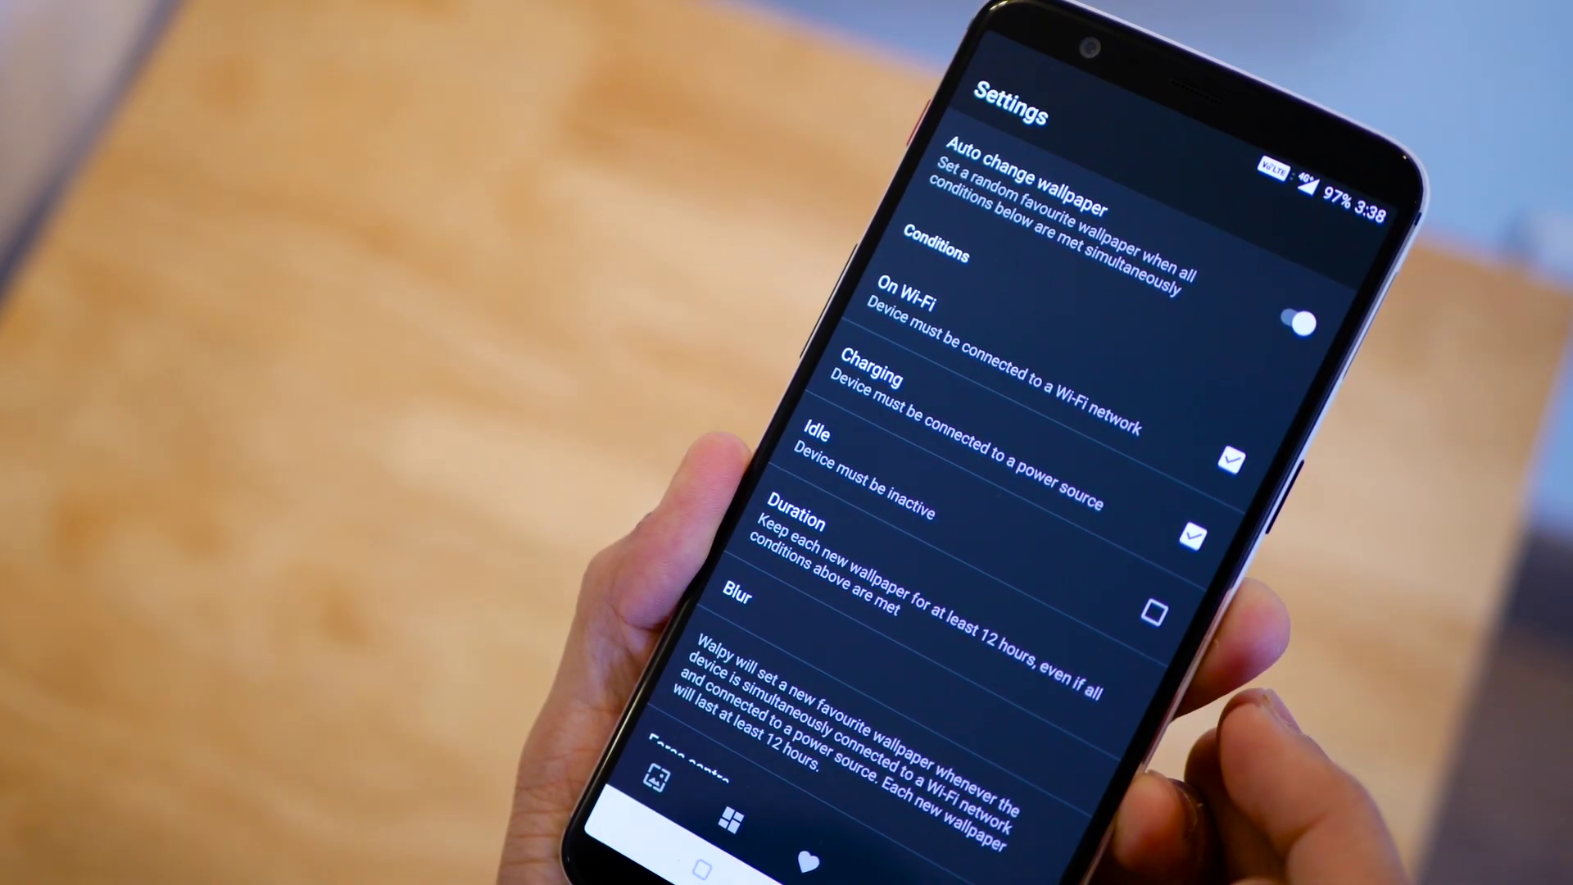
- Adjust the Idle condition, review blur choices, and keep the 12-hour wallpaper duration
left_click(1205, 539)
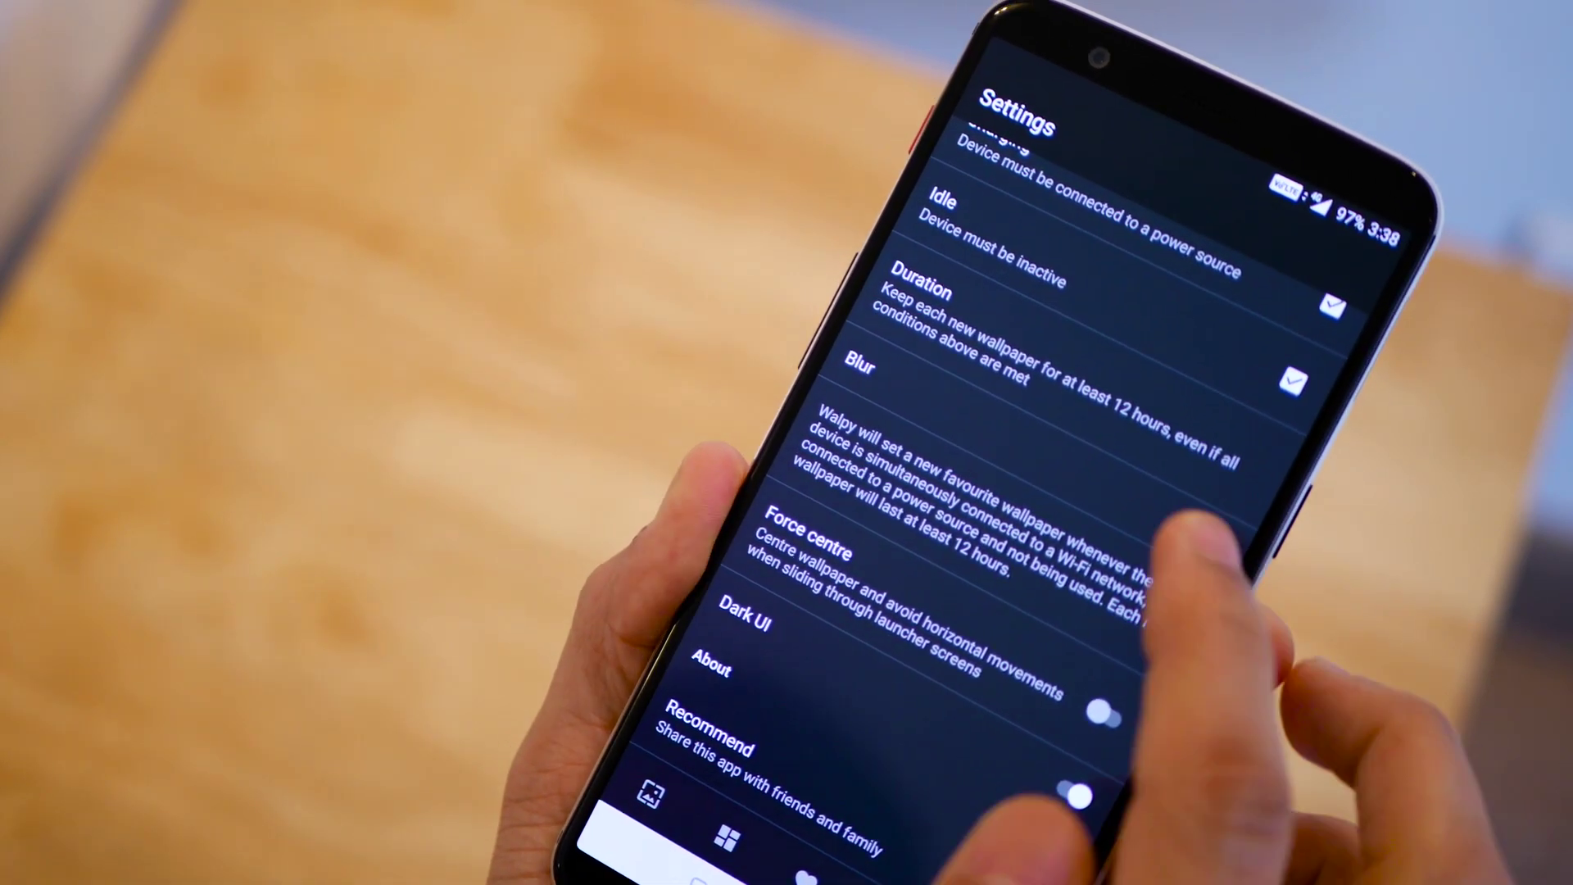
left_click(1180, 522)
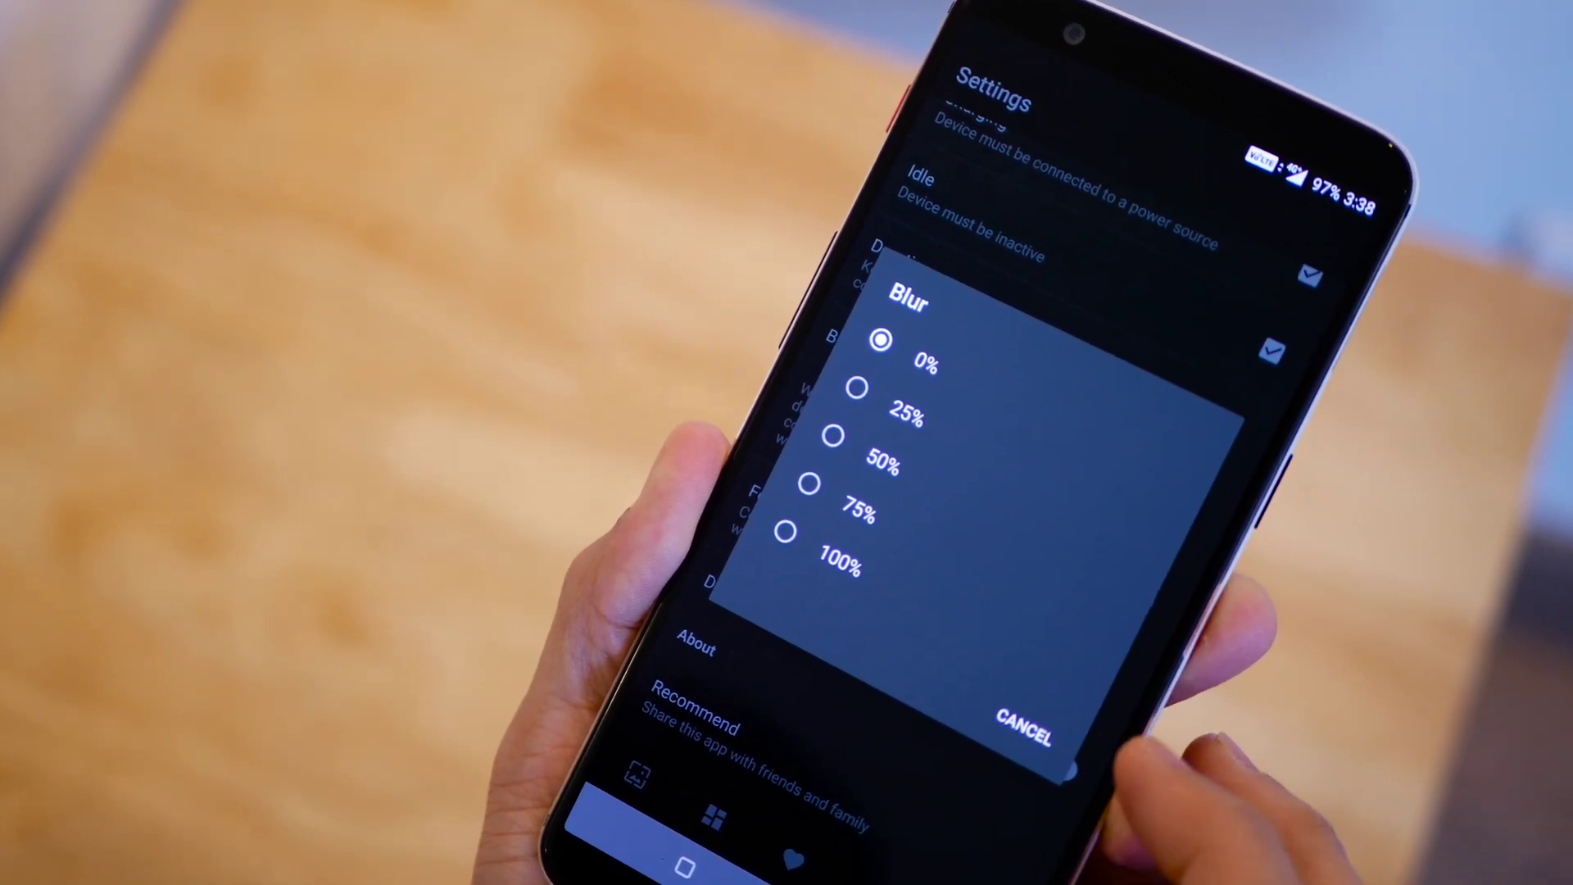
left_click(1050, 621)
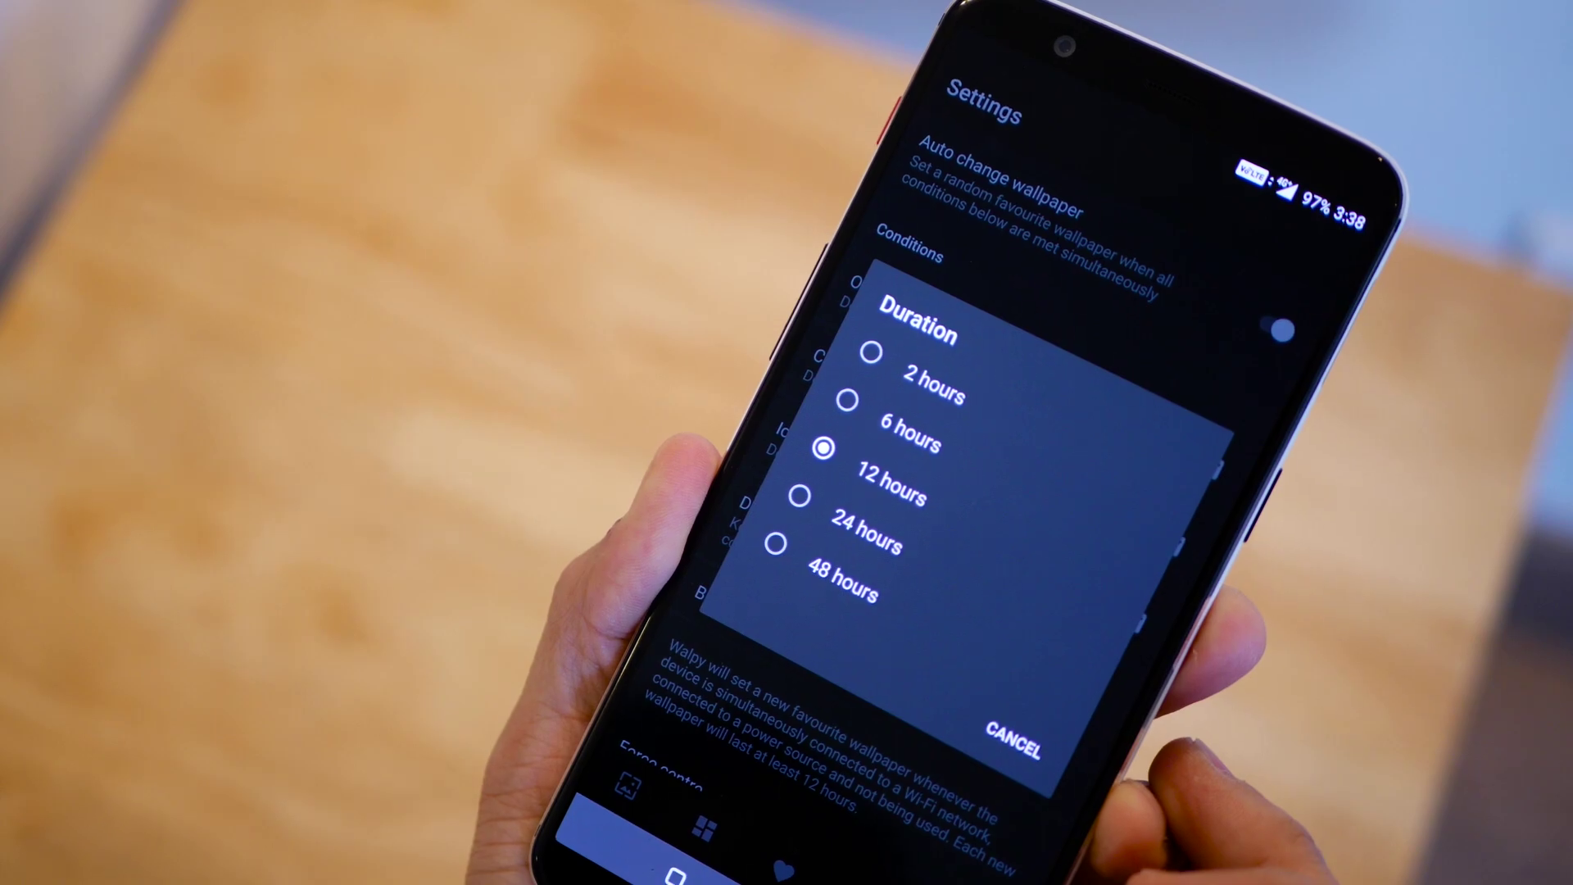
left_click(984, 725)
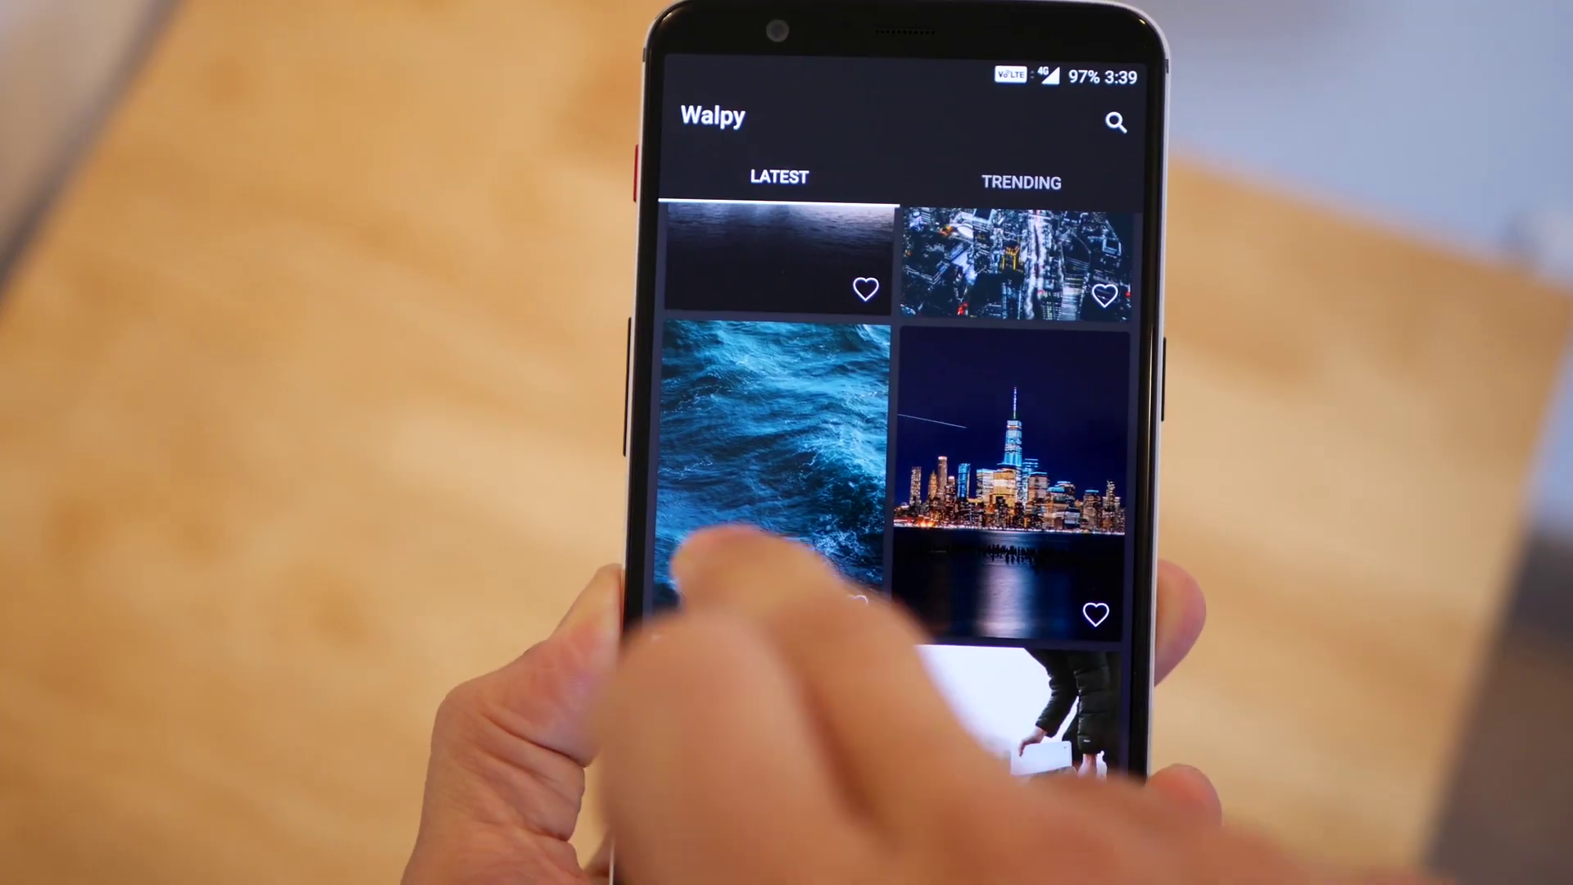
- Preview the ocean wallpaper full screen, add slight blur, and show its overflow menu
left_click(775, 418)
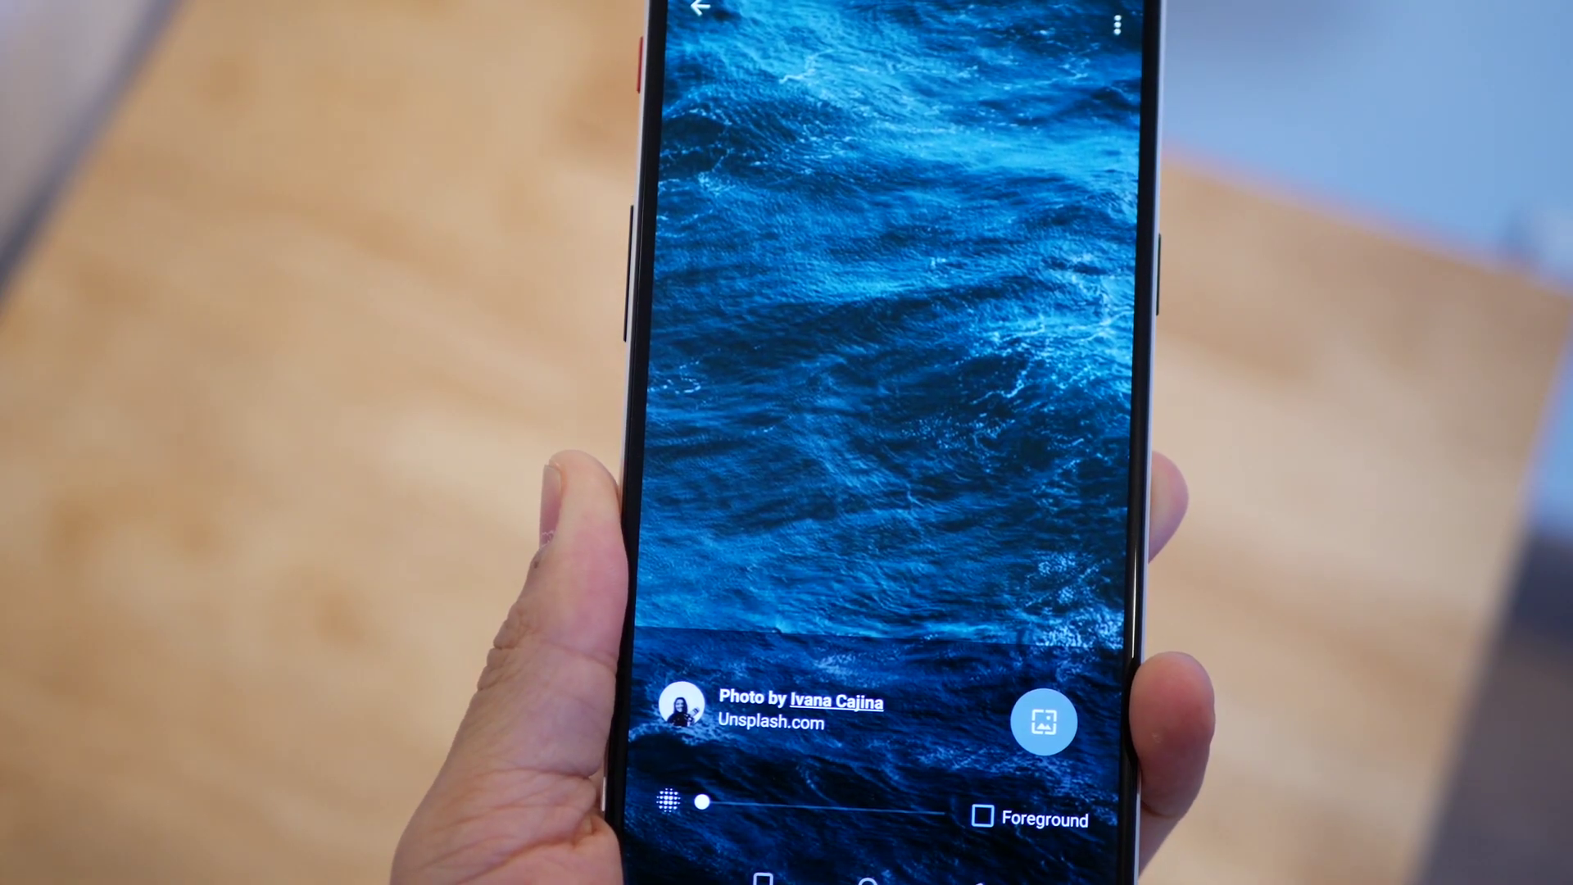
mouse_move(703, 801)
left_mouse_down()
mouse_move(780, 802)
mouse_move(720, 801)
left_mouse_up()
left_click(1121, 40)
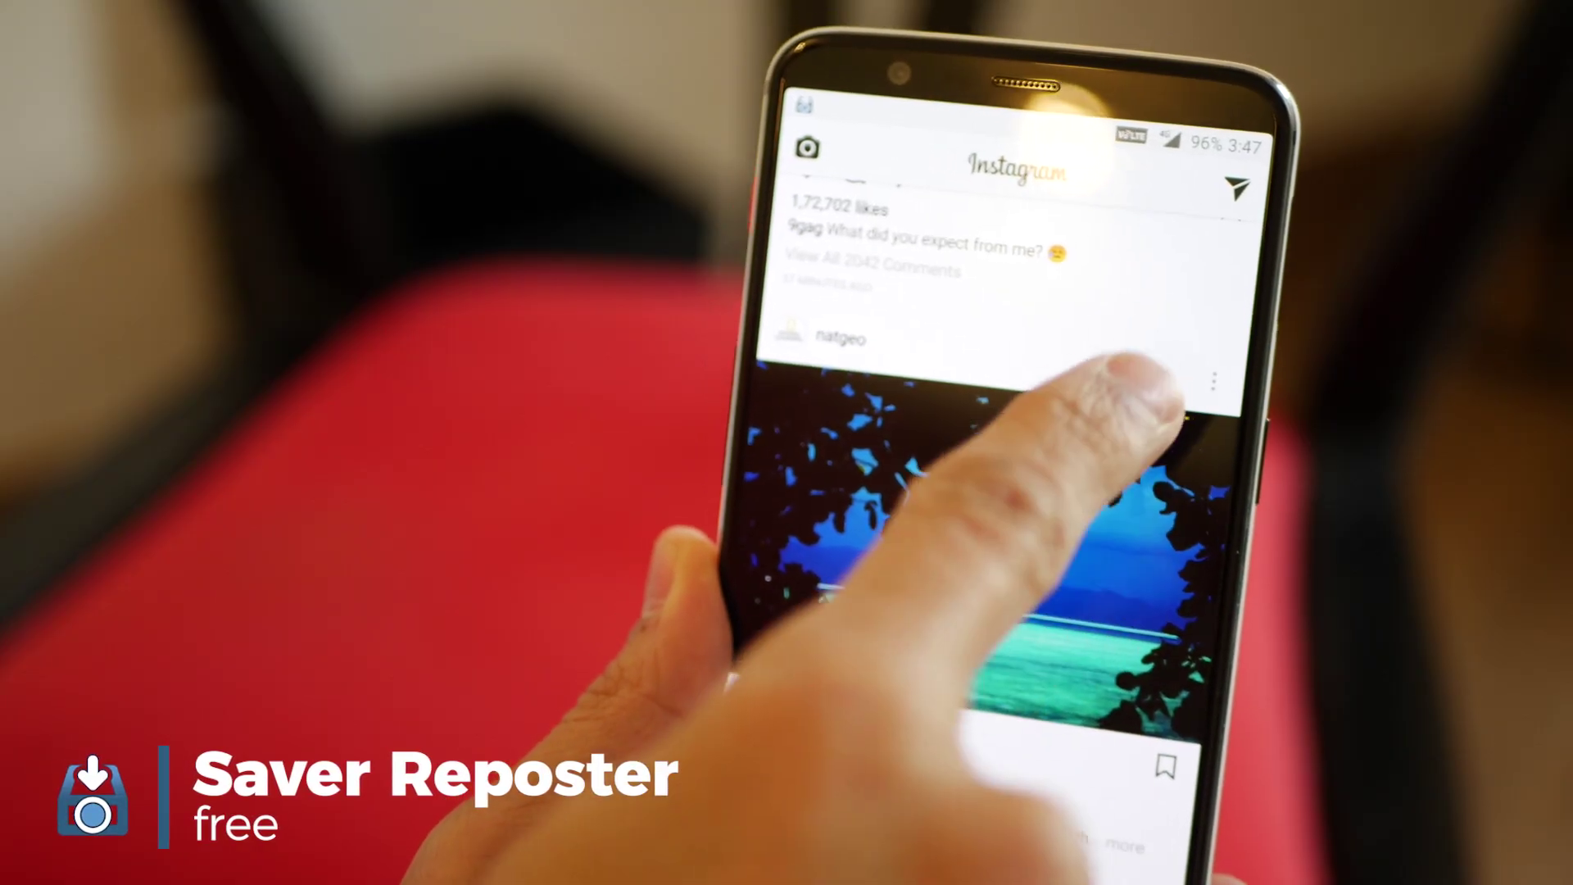
- Copy the link to the natgeo Instagram post
left_click(829, 546)
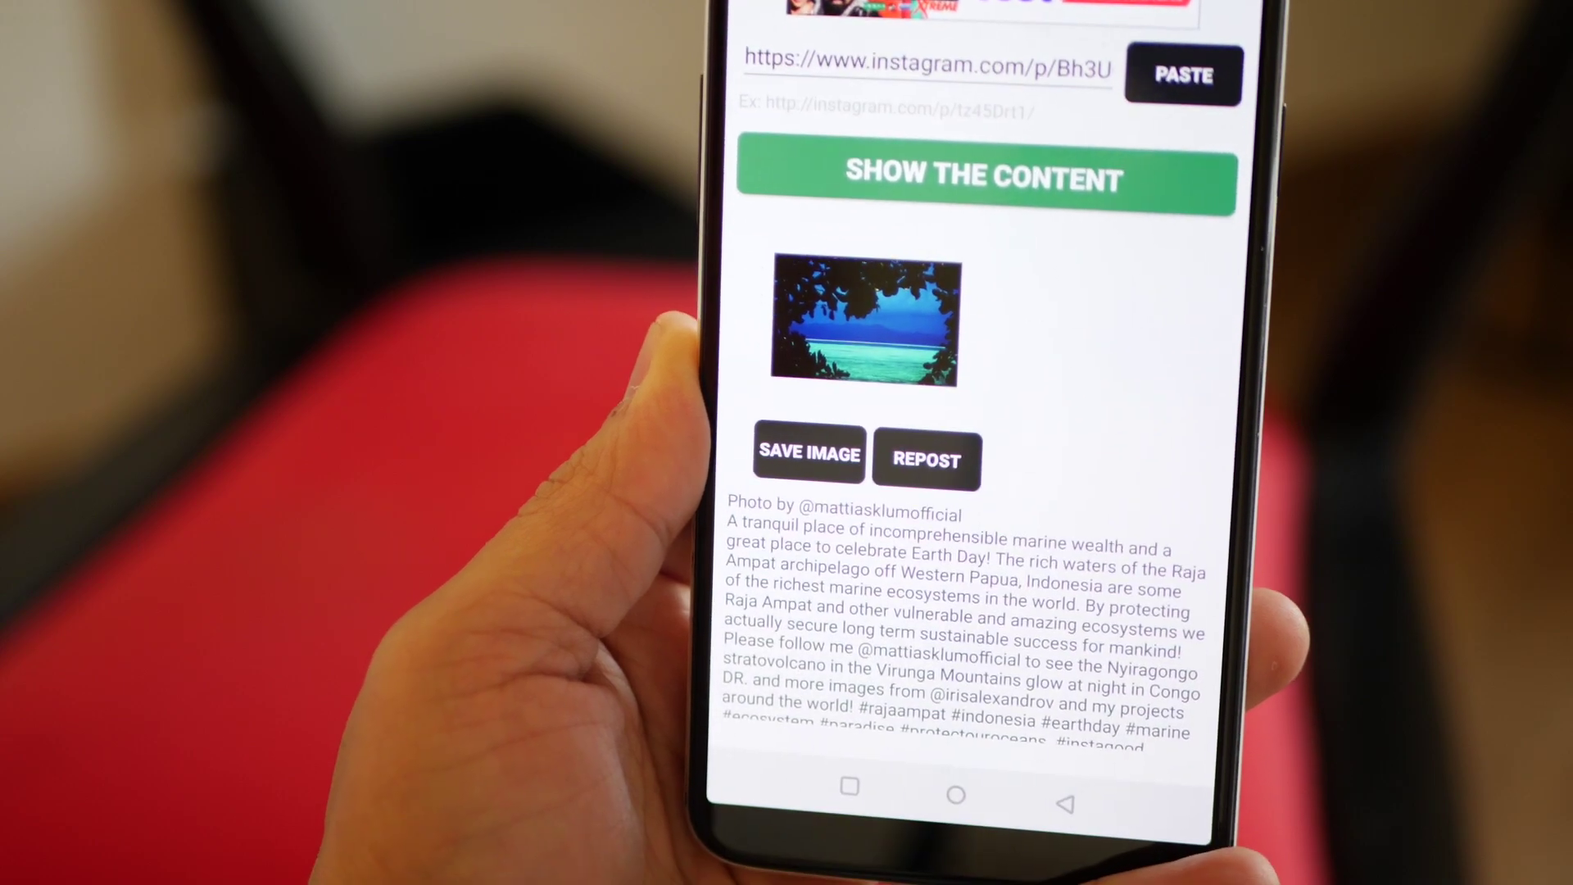
scroll(848, 553, "down", 2)
scroll(848, 468, "down", 2)
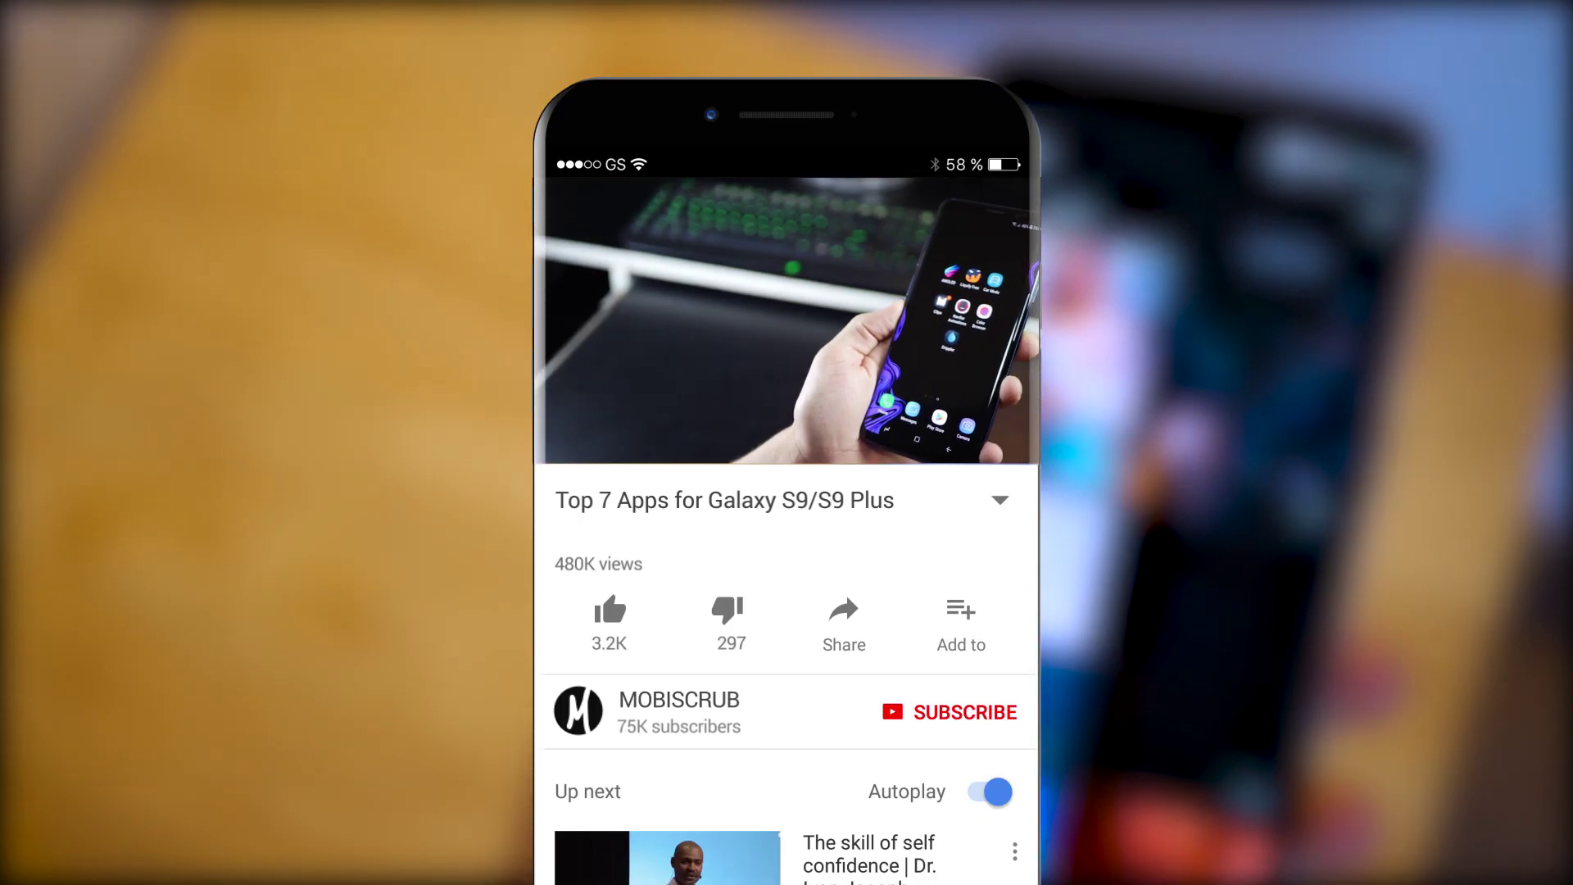
- Like the Galaxy S9 apps video, subscribe to its channel, and ring the notification bell
left_click(611, 610)
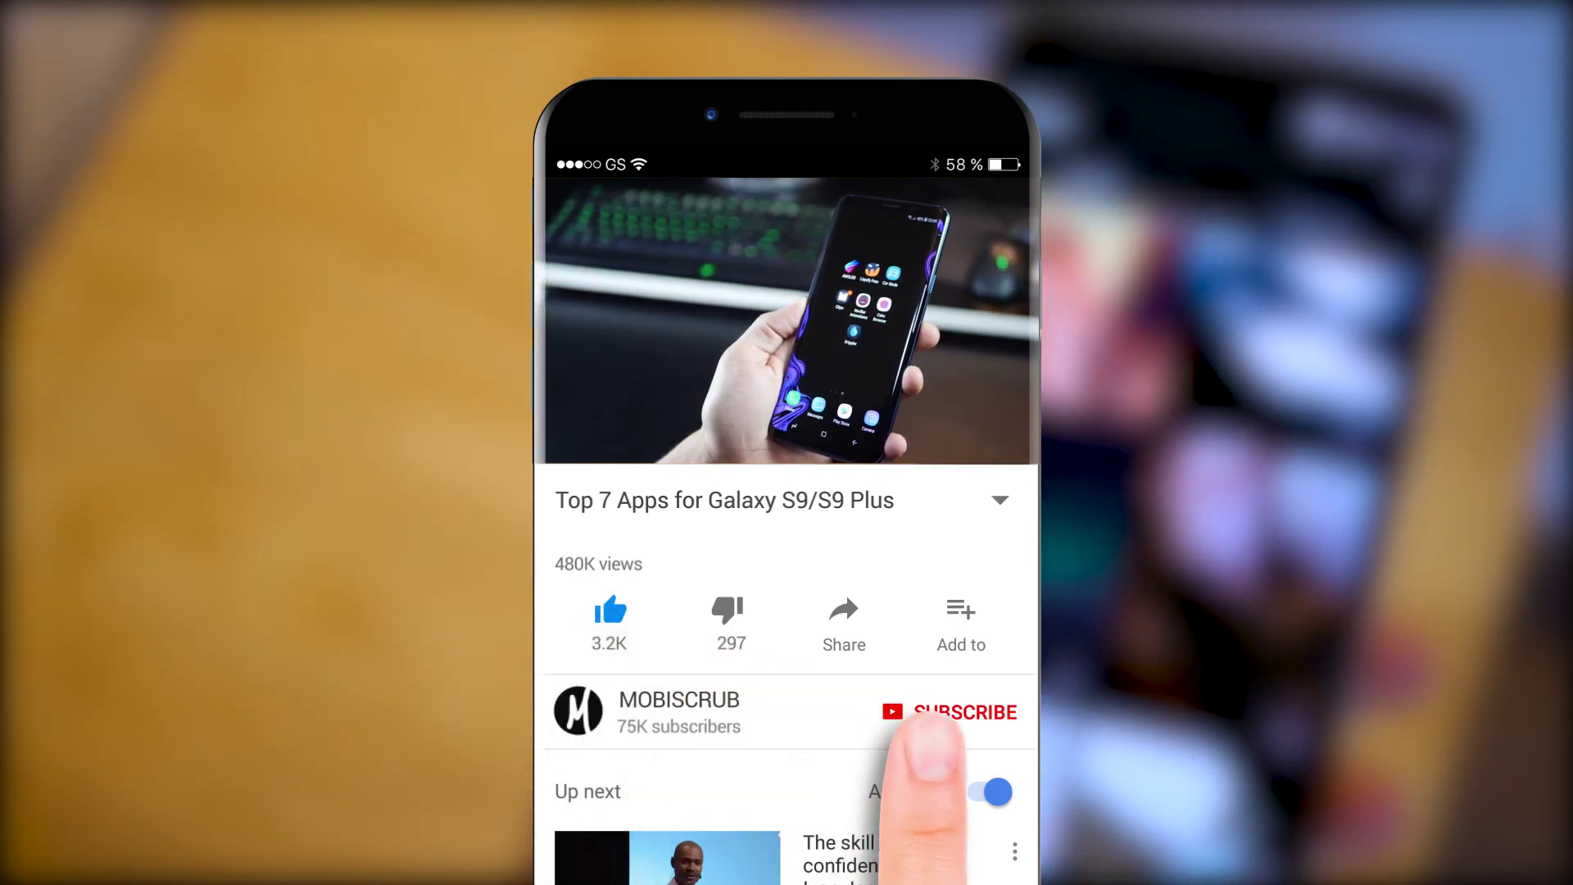
left_click(934, 725)
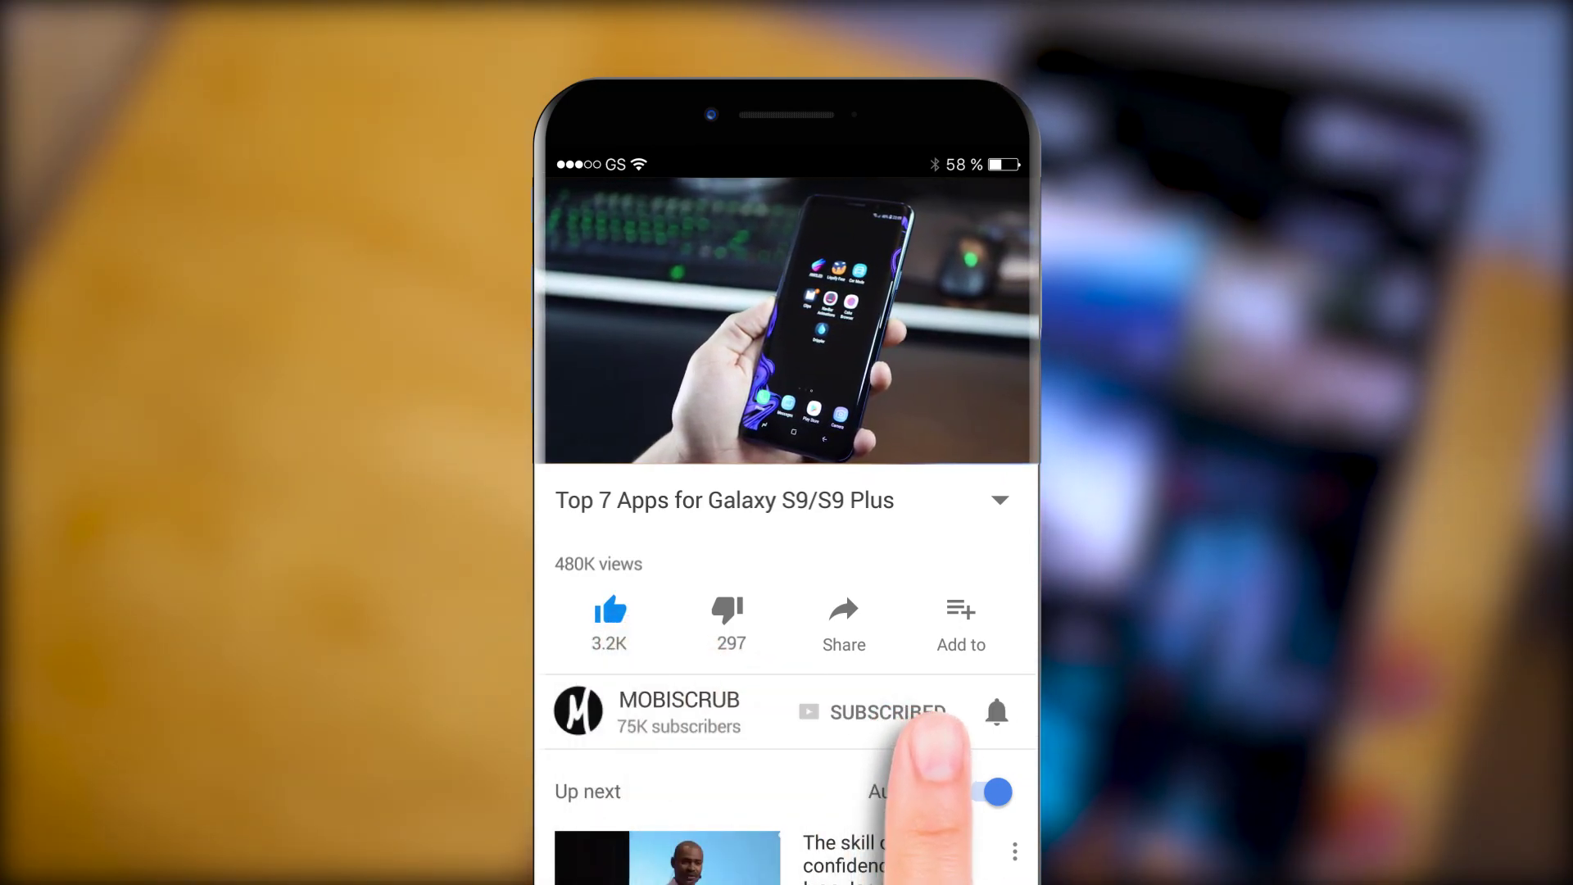
left_click(996, 710)
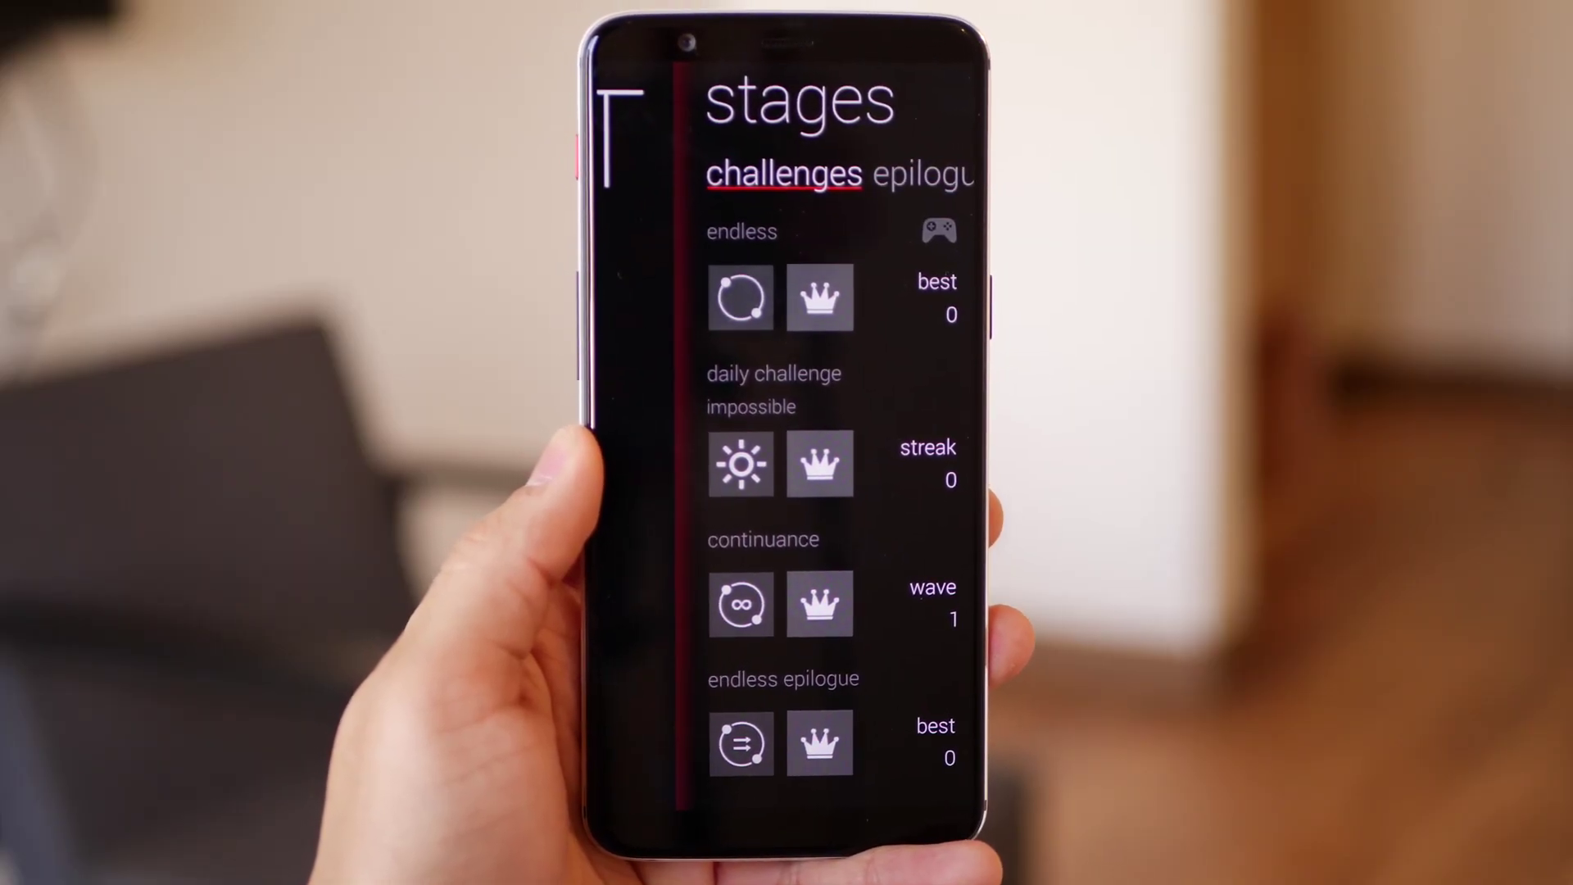
scroll(836, 491, "down", 3)
scroll(835, 491, "down", 3)
scroll(836, 492, "down", 3)
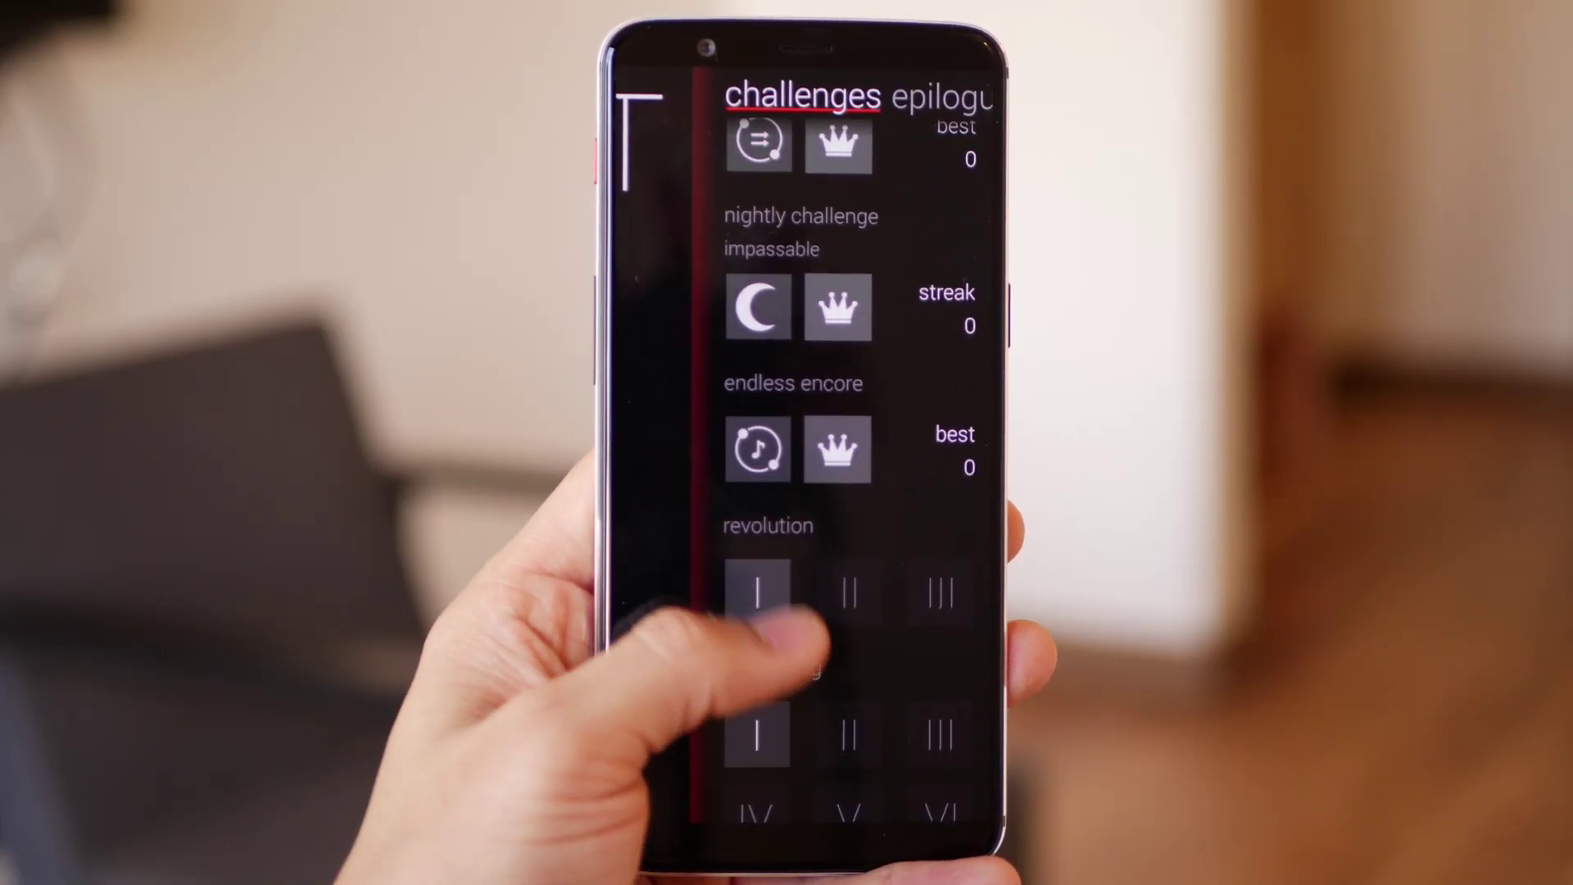
scroll(835, 493, "down", 3)
scroll(836, 553, "up", 3)
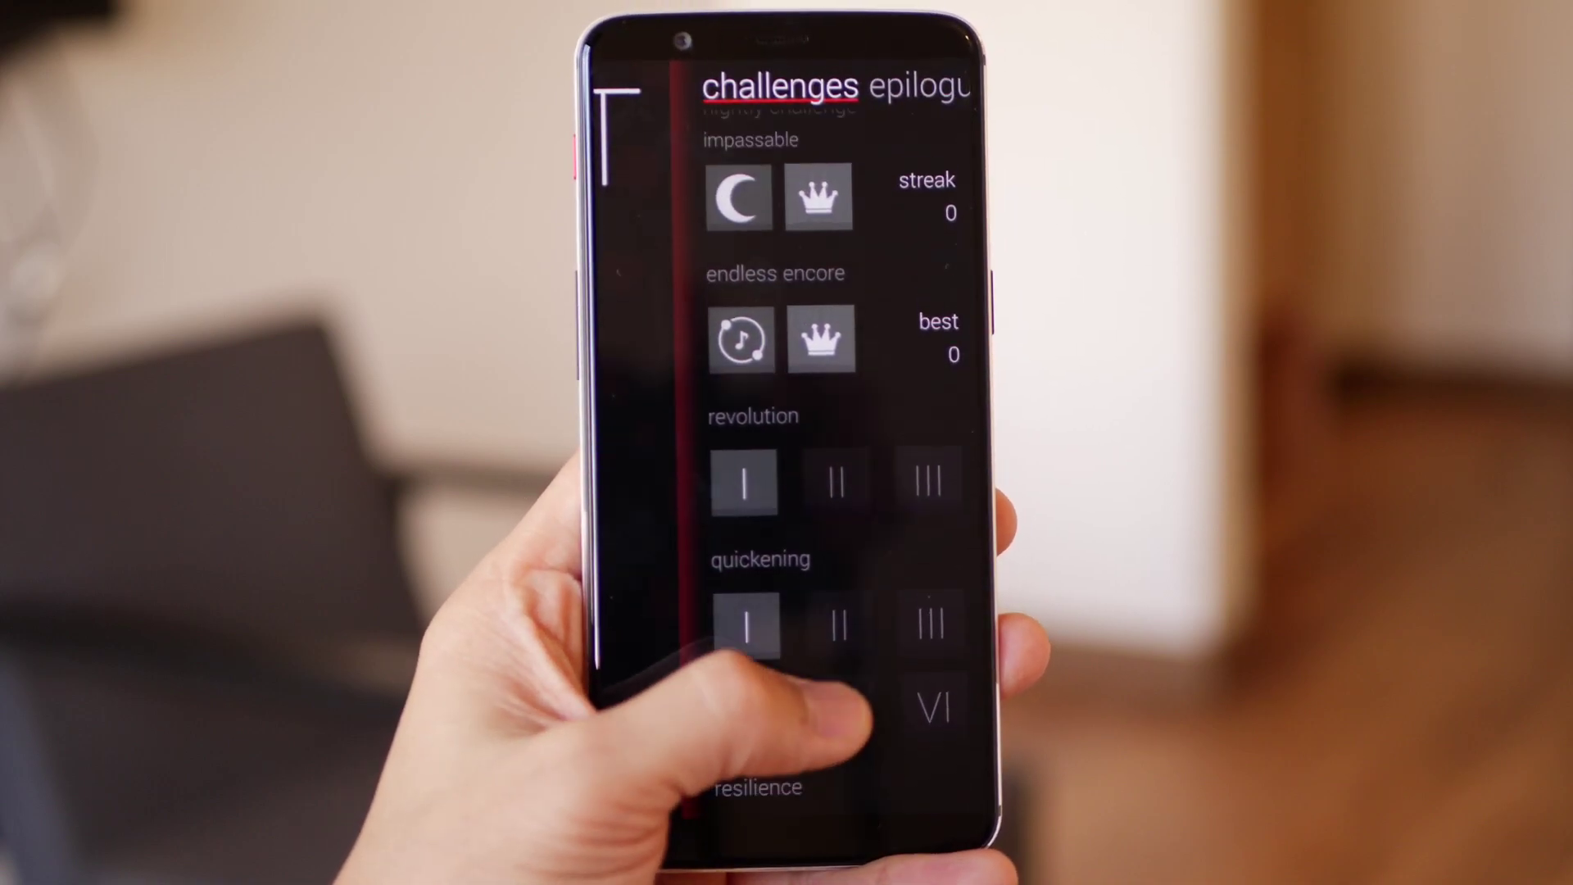
scroll(836, 639, "up", 2)
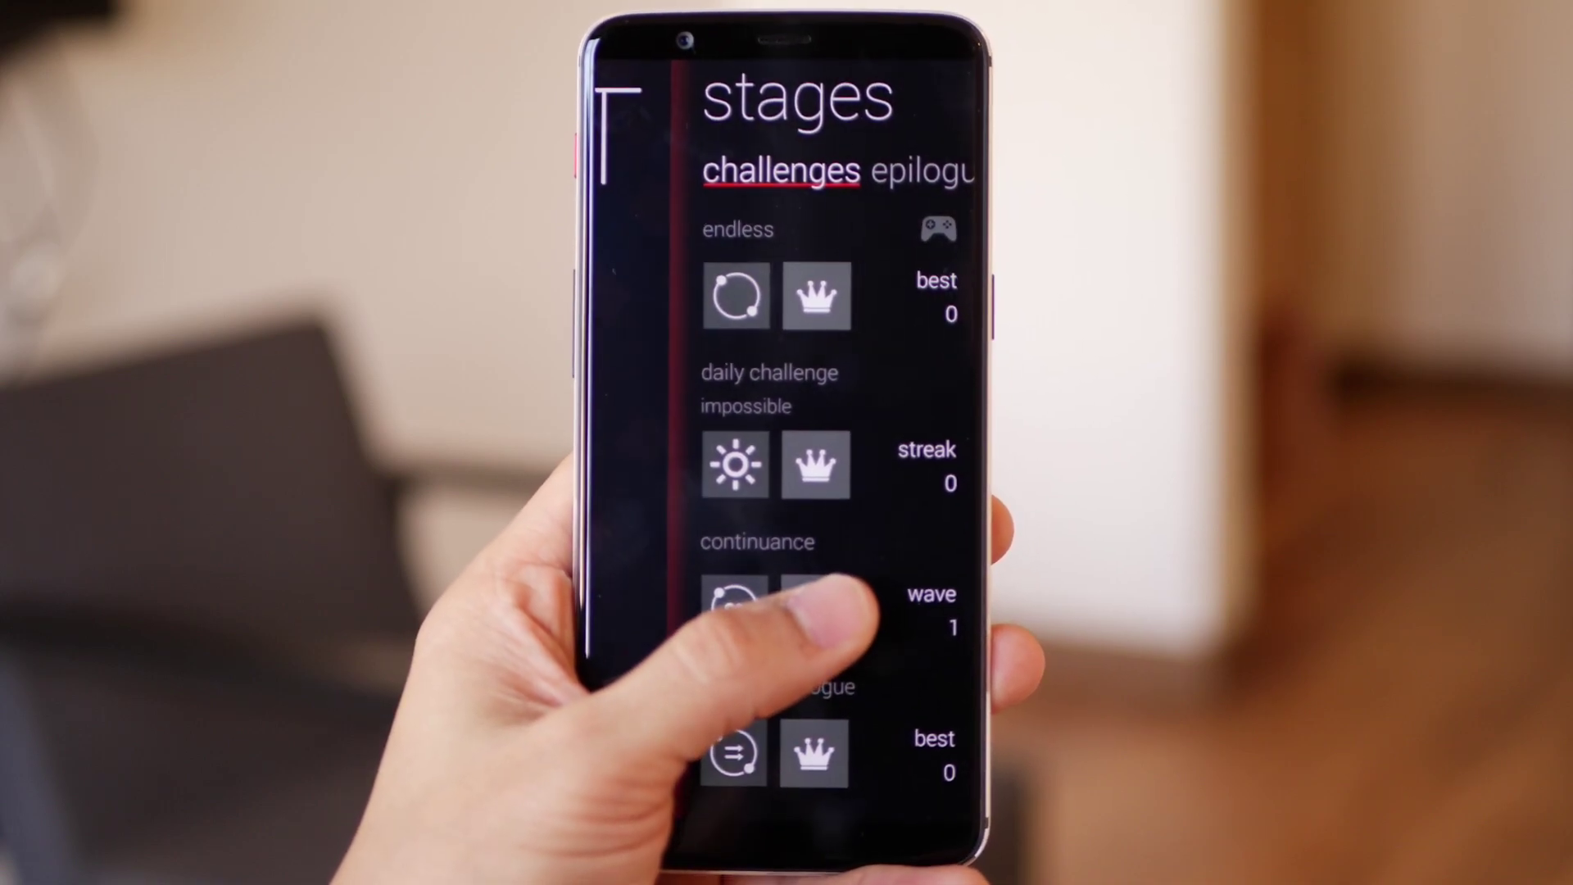
- Swipe from the challenges stages to the epilogue stages
left_click_drag(848, 609, 689, 614)
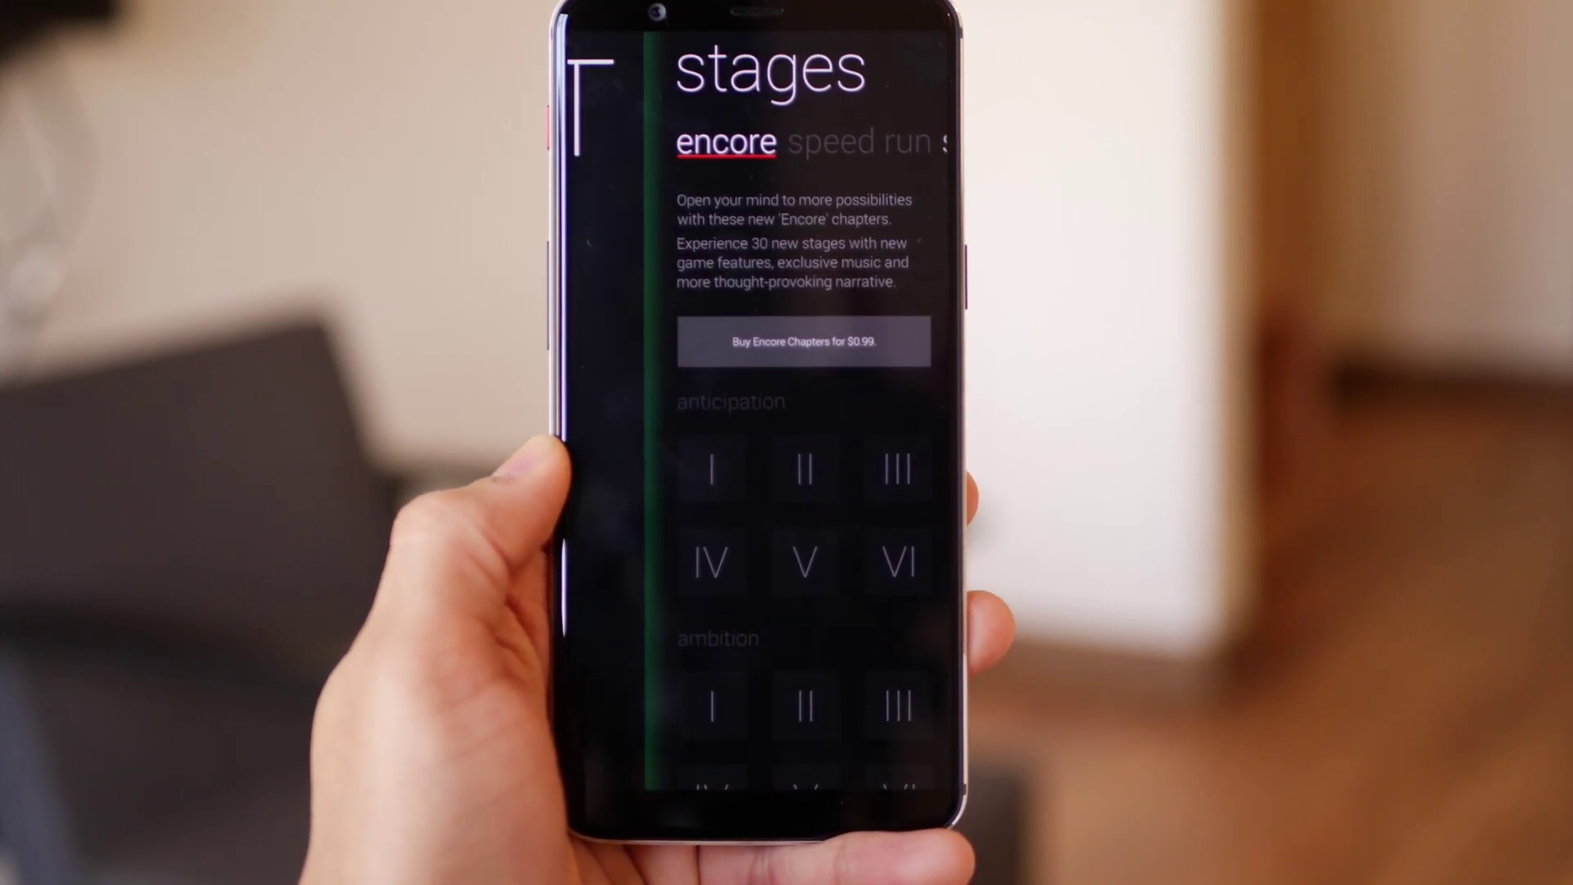
- Swipe from the encore stages through speed run to the story stages
left_click_drag(590, 443, 504, 473)
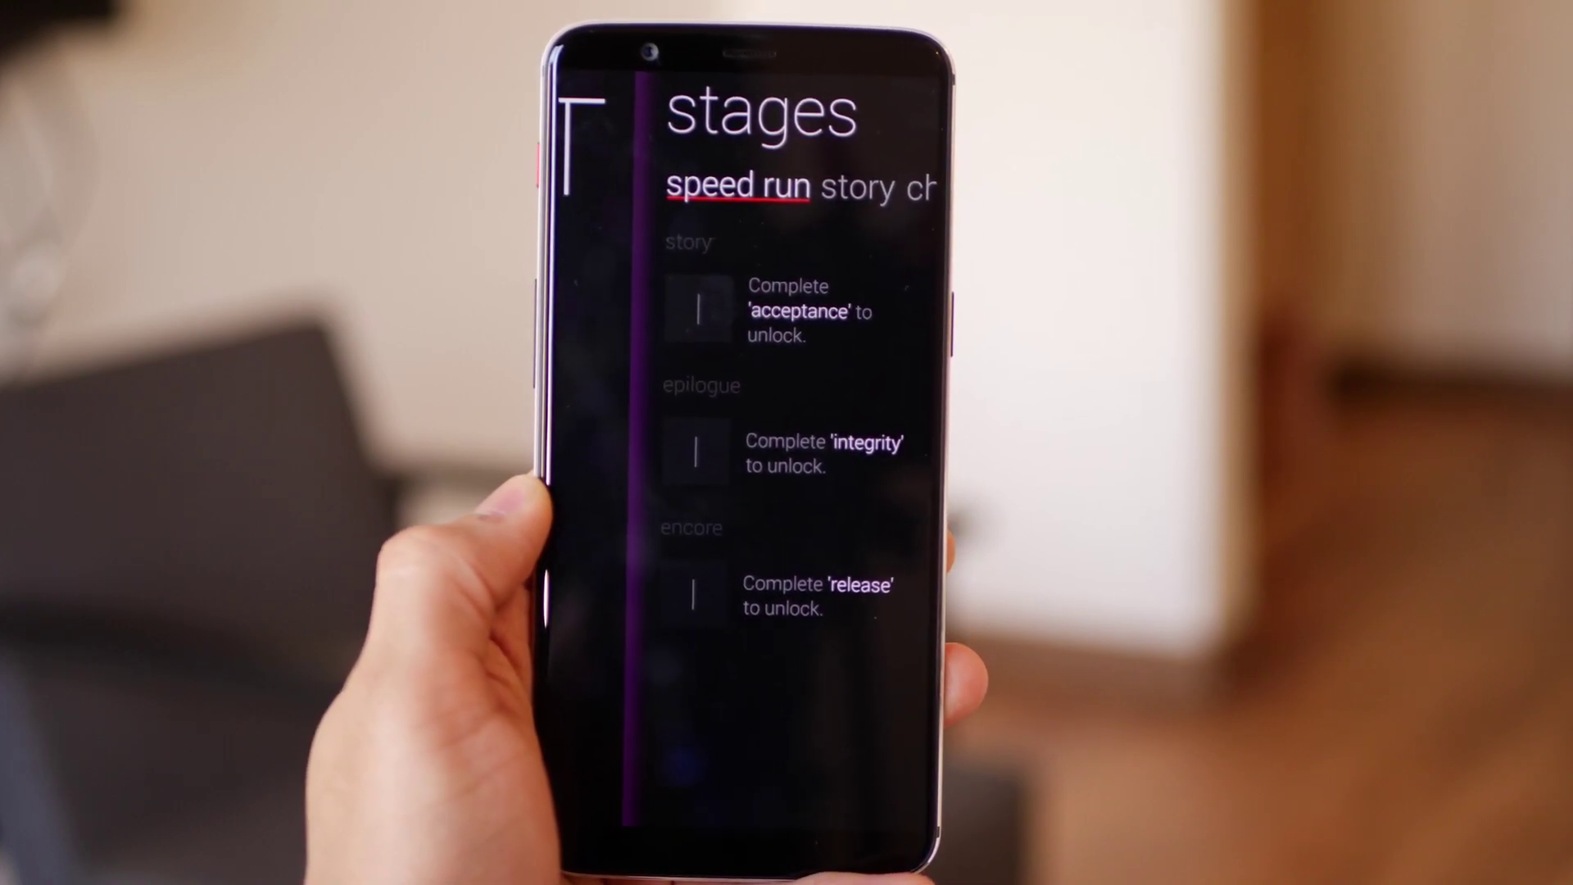
left_click_drag(836, 639, 688, 652)
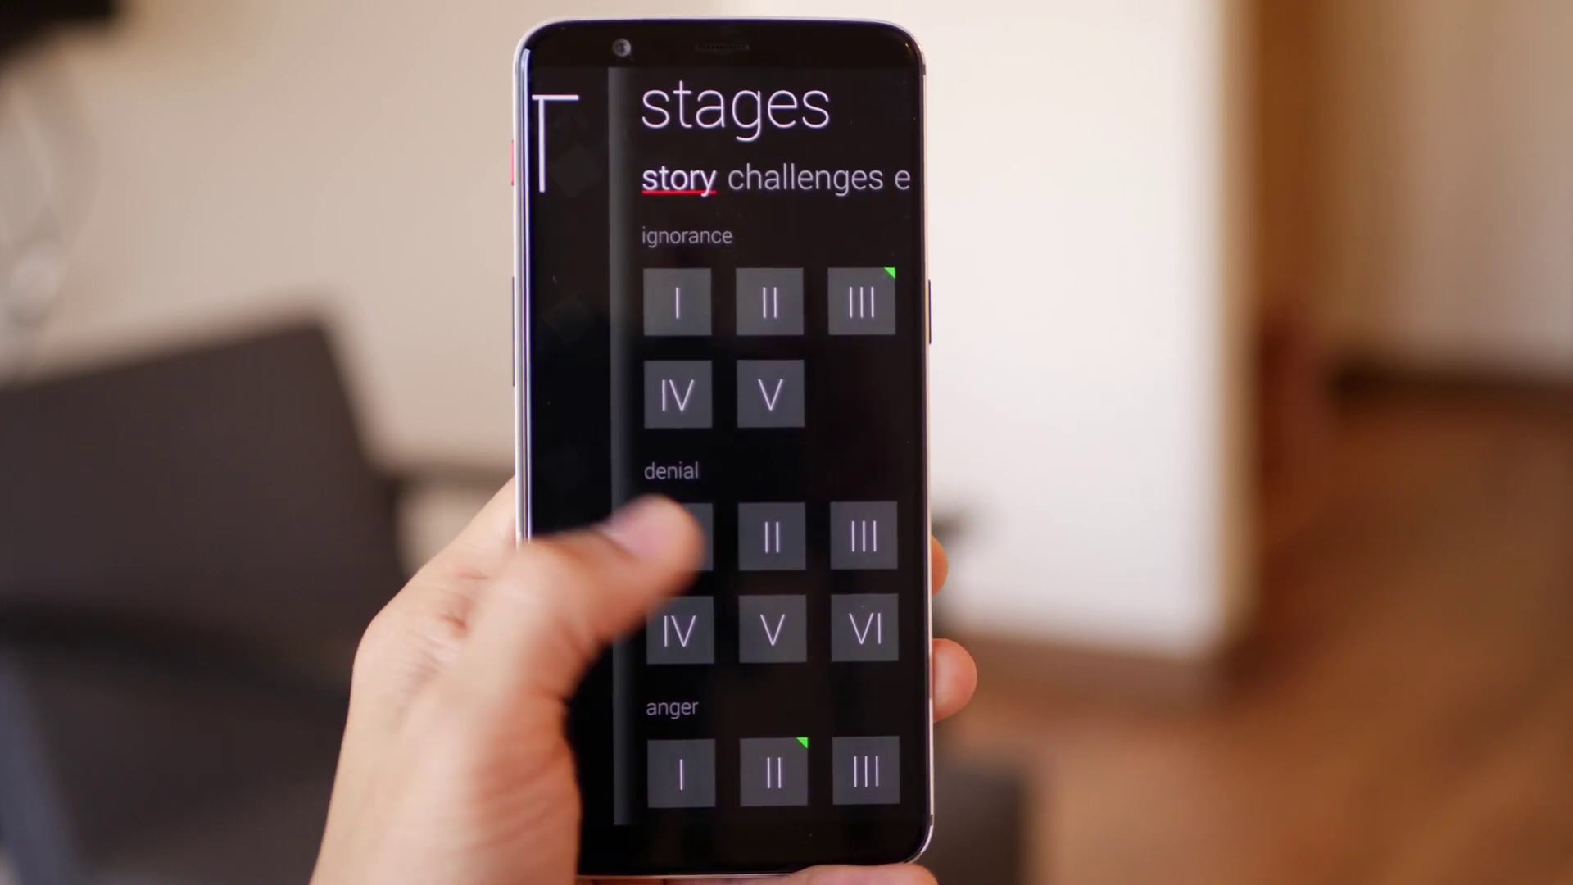
left_click_drag(743, 848, 744, 572)
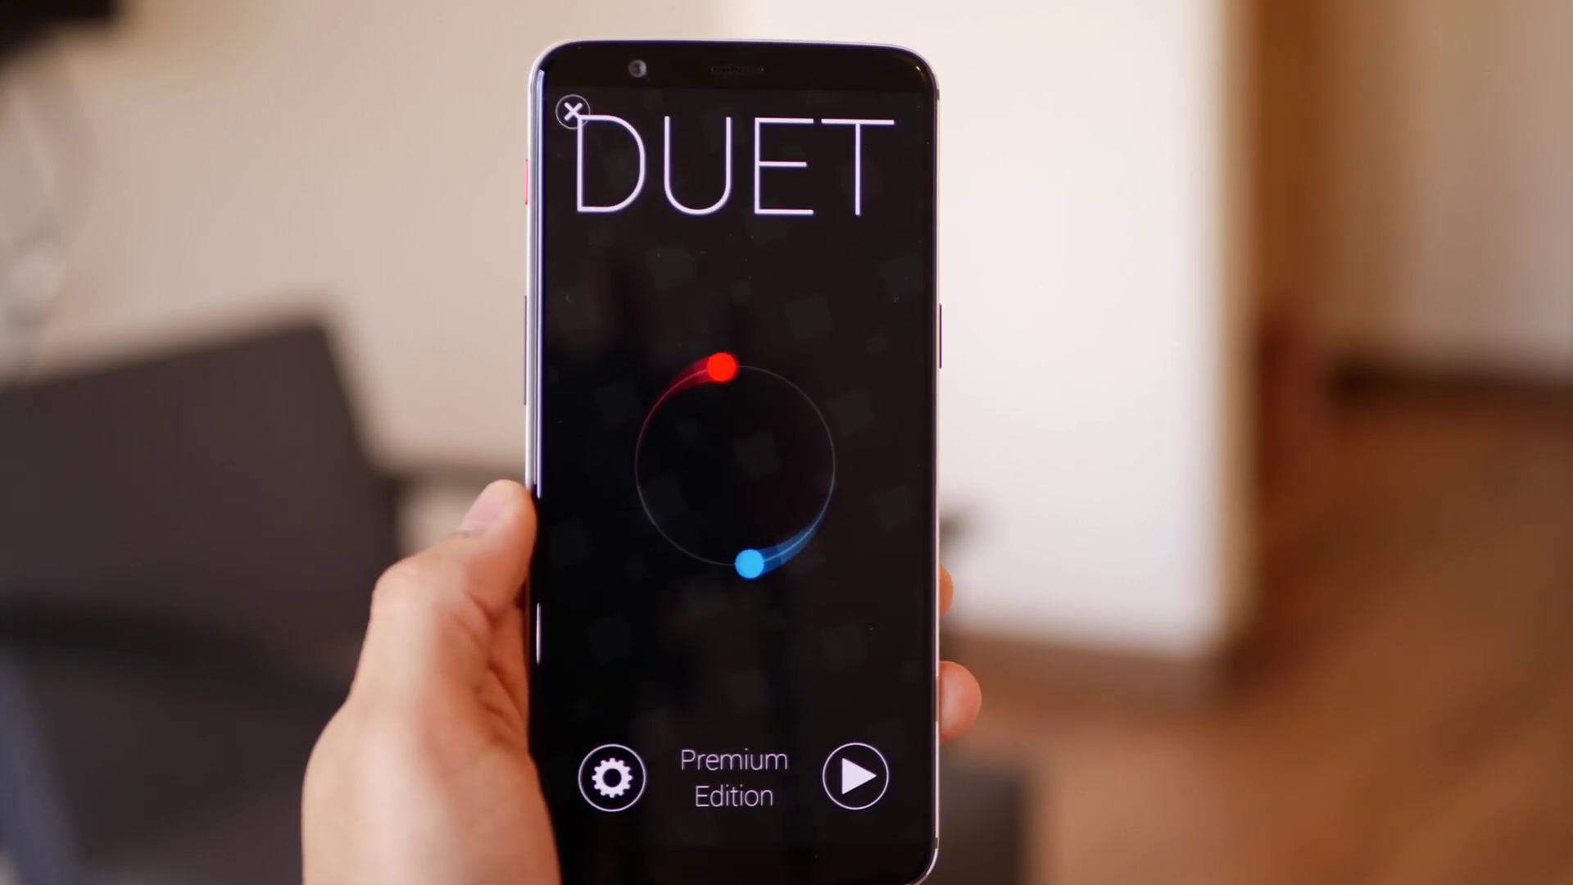